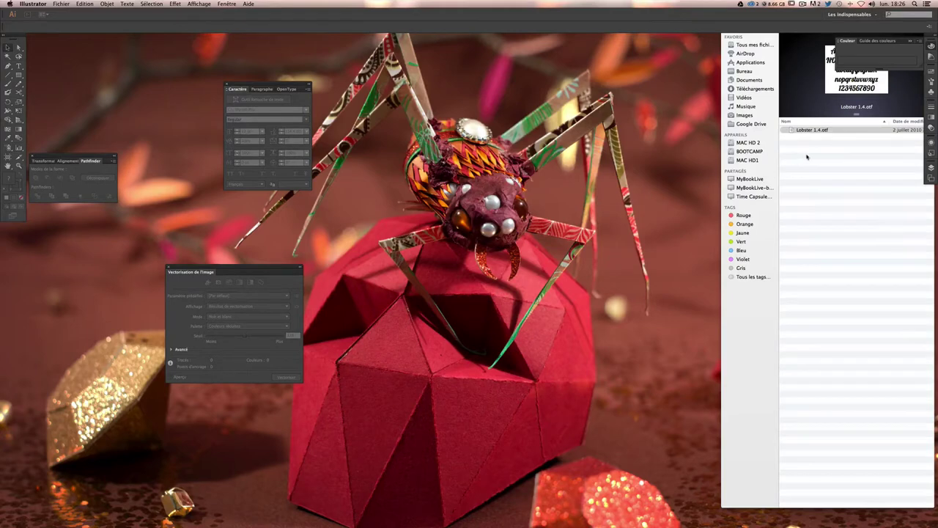
- Select and drag the Lobster 1.4.otf font file, then lower its folder window
left_click(836, 154)
left_click(862, 165)
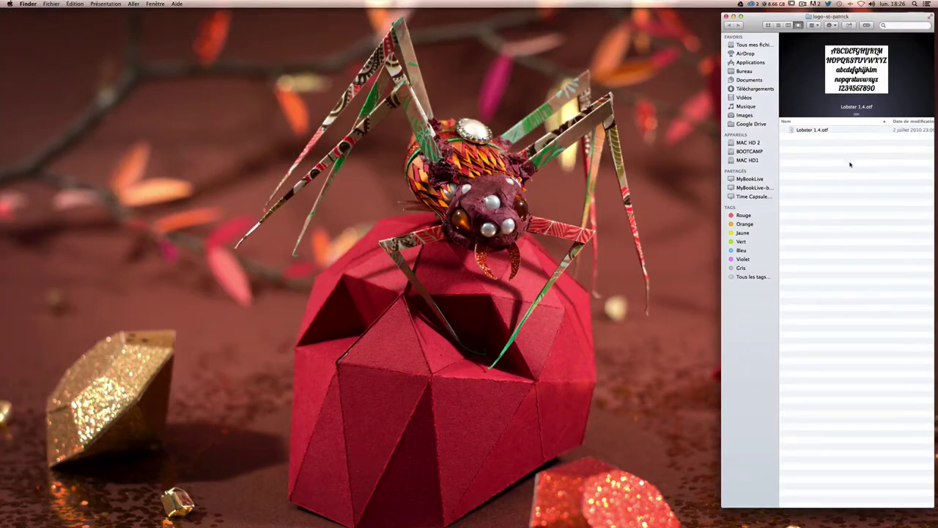
left_click_drag(846, 161, 788, 114)
left_click(830, 162)
left_click_drag(777, 16, 777, 40)
- Open SSD > Bibliothèque > Fonts to confirm Lobster 1.4.otf is installed, then return to Illustrator
double_click(915, 22)
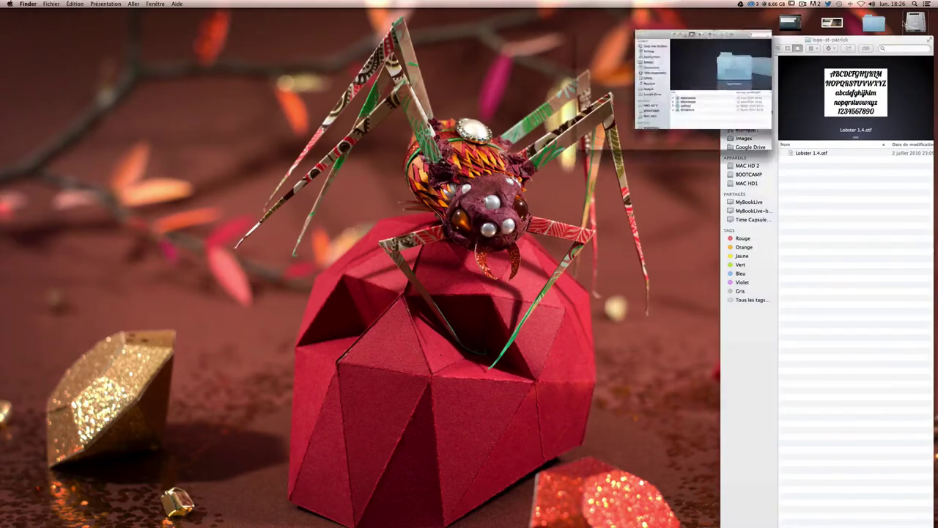
double_click(500, 164)
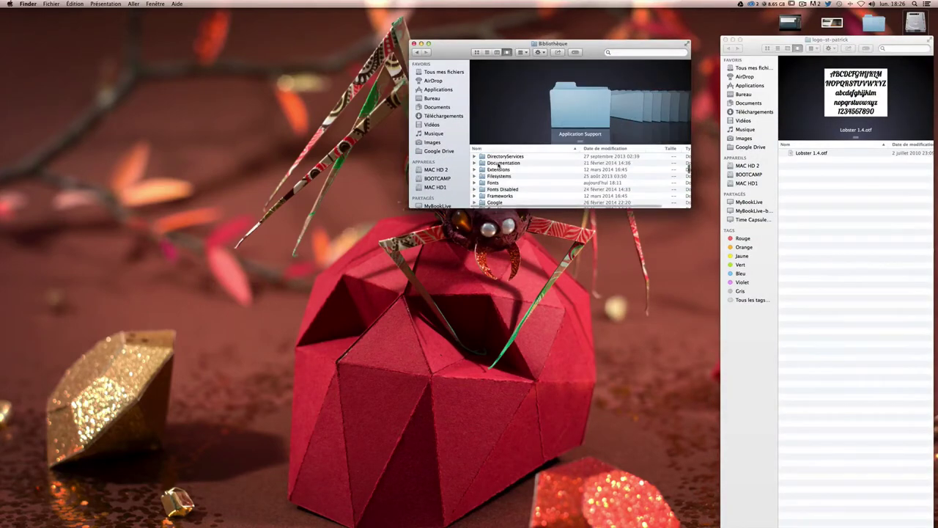
double_click(489, 183)
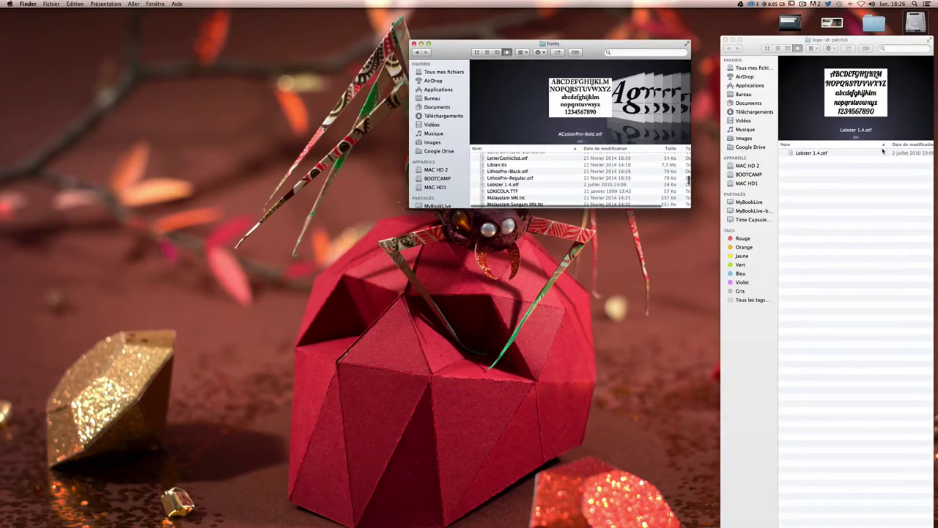
left_click(814, 154)
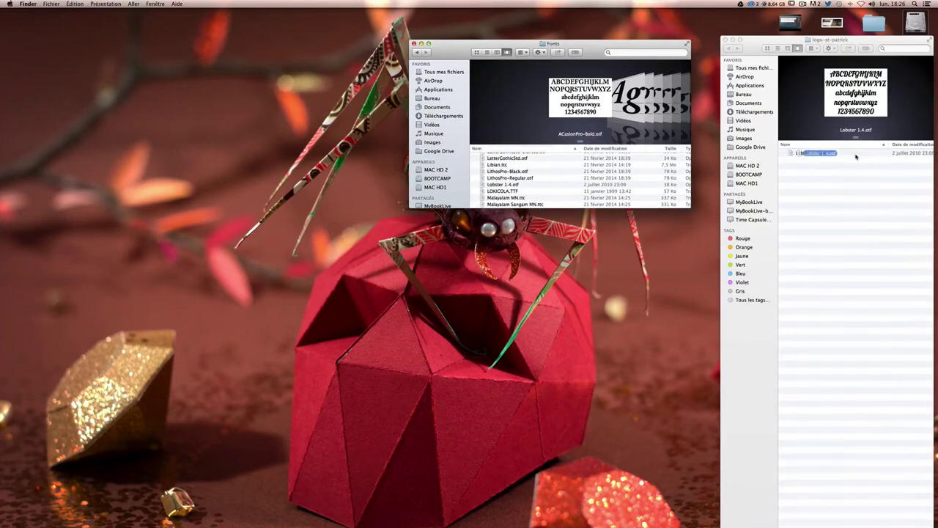
left_click(771, 166)
mouse_move(507, 498)
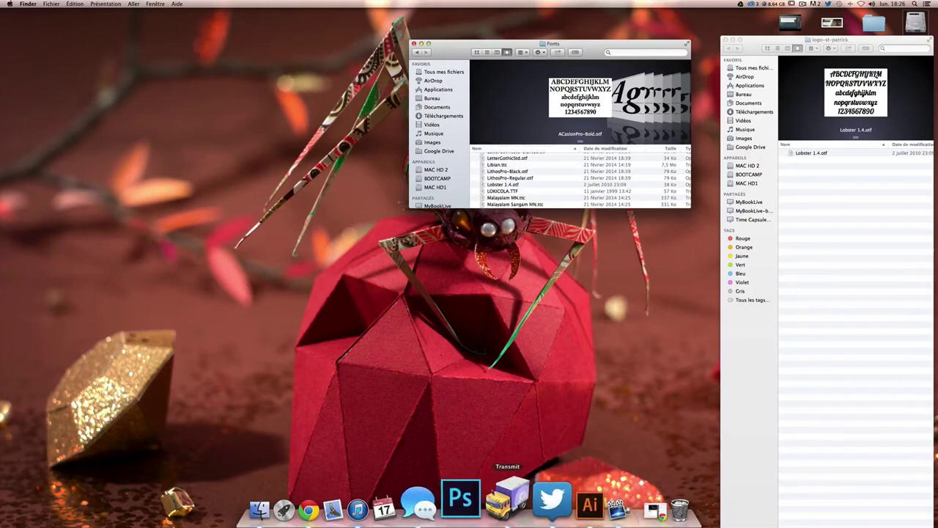
left_click(568, 502)
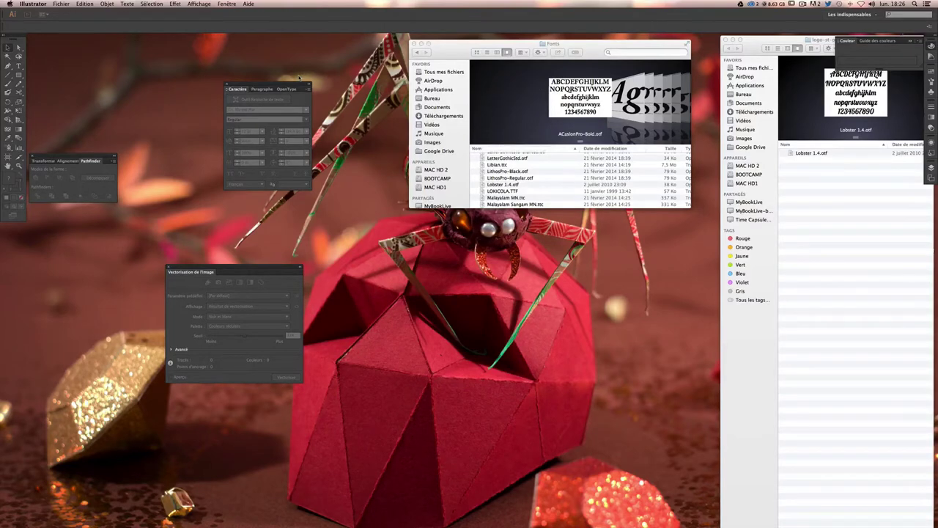
- Create a new 210 × 297 mm A4 document with the Impression profile
key("super+n")
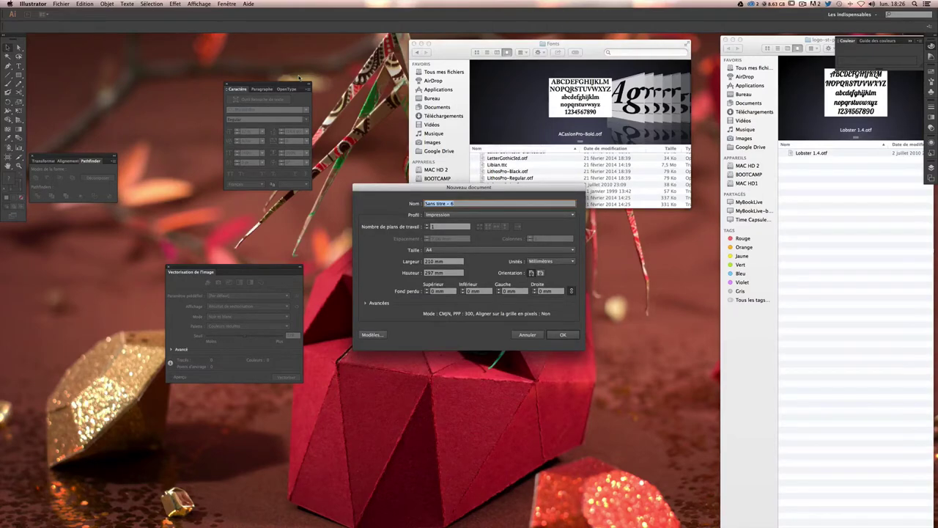
key("Tab")
key("Tab")
key("Tab")
key("Tab")
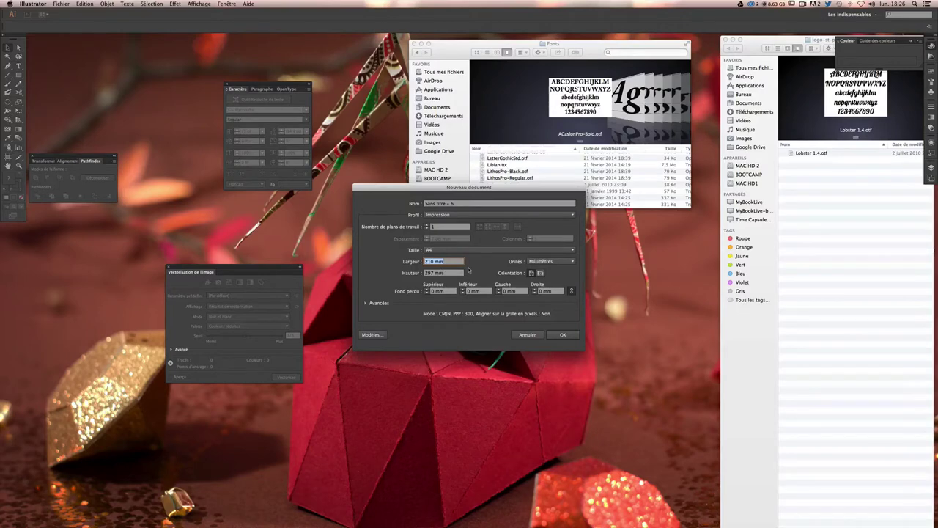
left_click(560, 336)
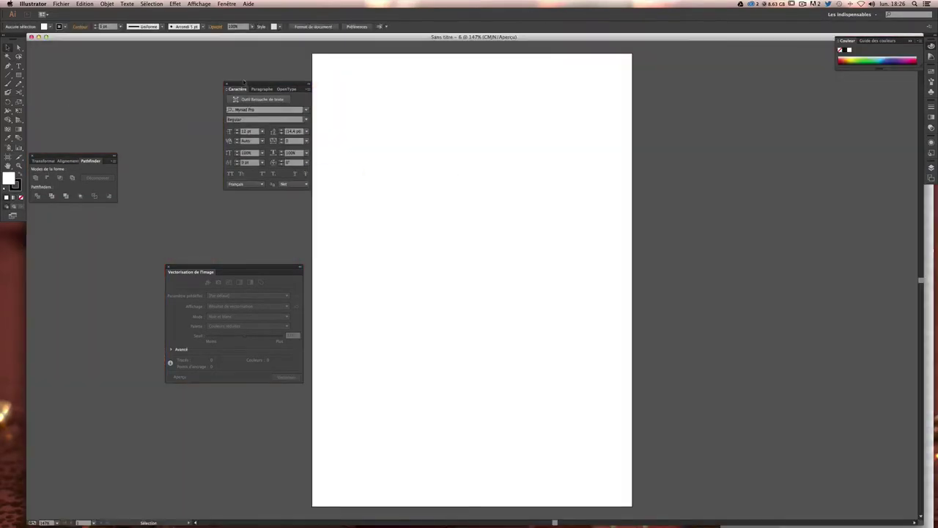
- Draw a 70 × 70 mm square with the Rectangle tool
left_click_drag(248, 85, 724, 100)
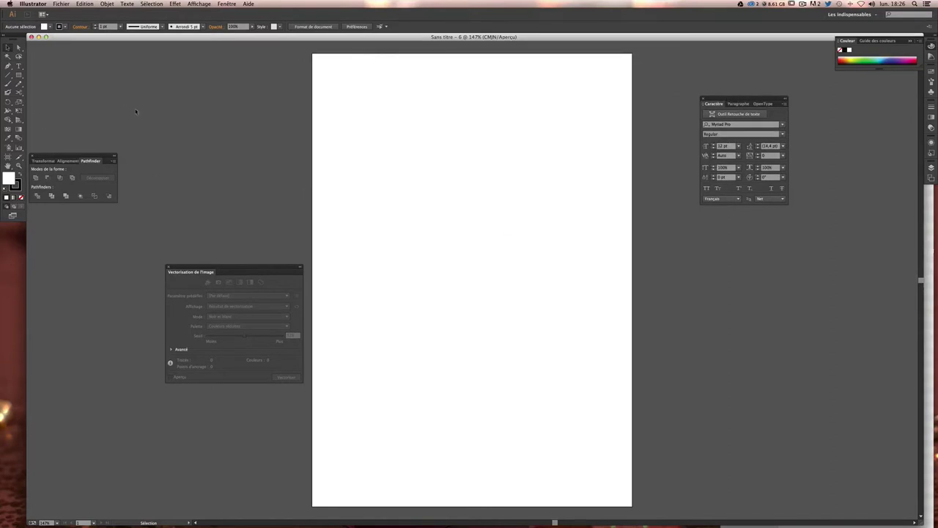
left_click(19, 75)
left_click(437, 161)
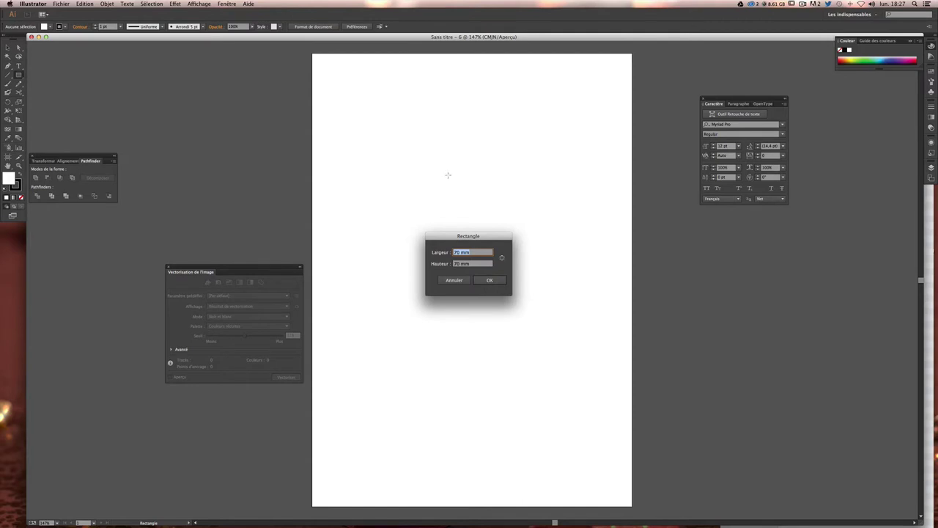
left_click(498, 283)
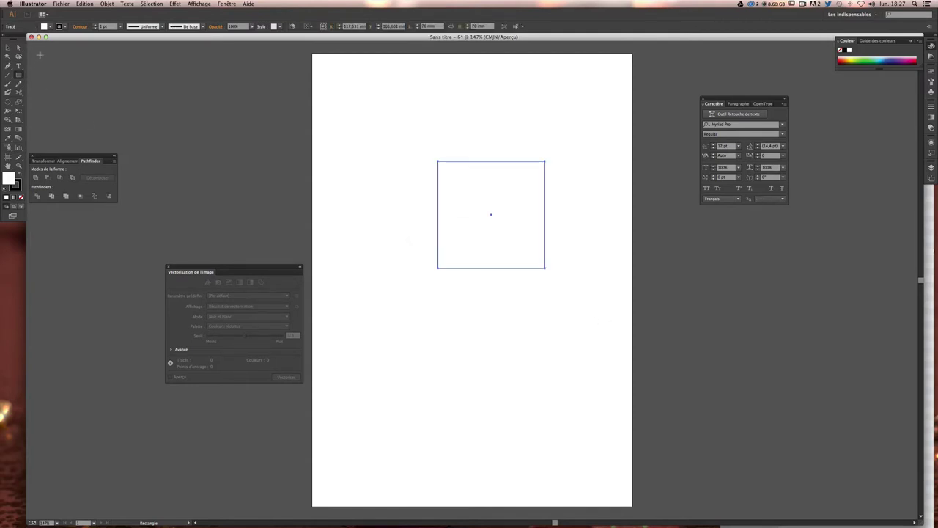
- Move the square left of the page and set its fill to none
left_click(7, 47)
left_click(444, 117)
left_click_drag(481, 159, 200, 98)
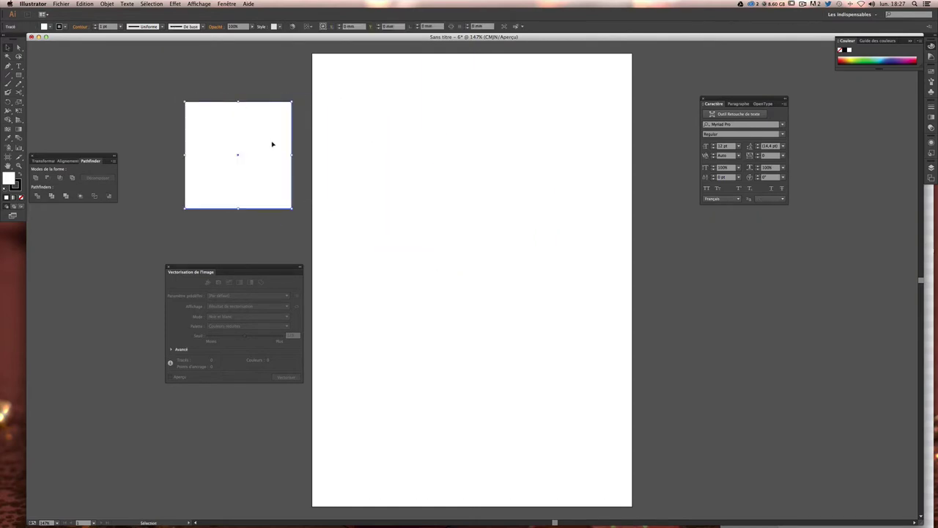
left_click(340, 168)
left_click(262, 159)
left_click(21, 198)
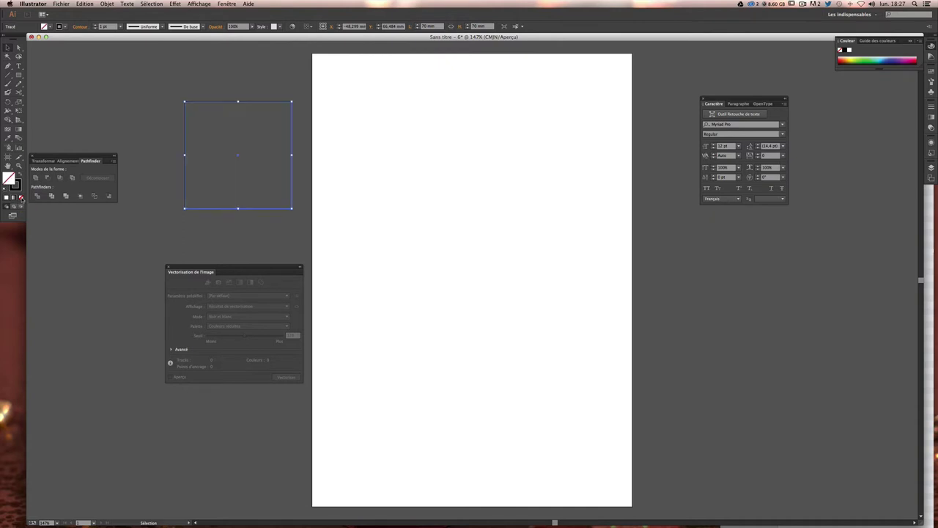
- Drag the unfilled square onto the upper right of the A4 page
left_click(132, 113)
mouse_move(214, 102)
left_mouse_down()
mouse_move(297, 103)
mouse_move(492, 140)
mouse_move(546, 136)
left_mouse_up()
left_click(297, 104)
left_click(180, 139)
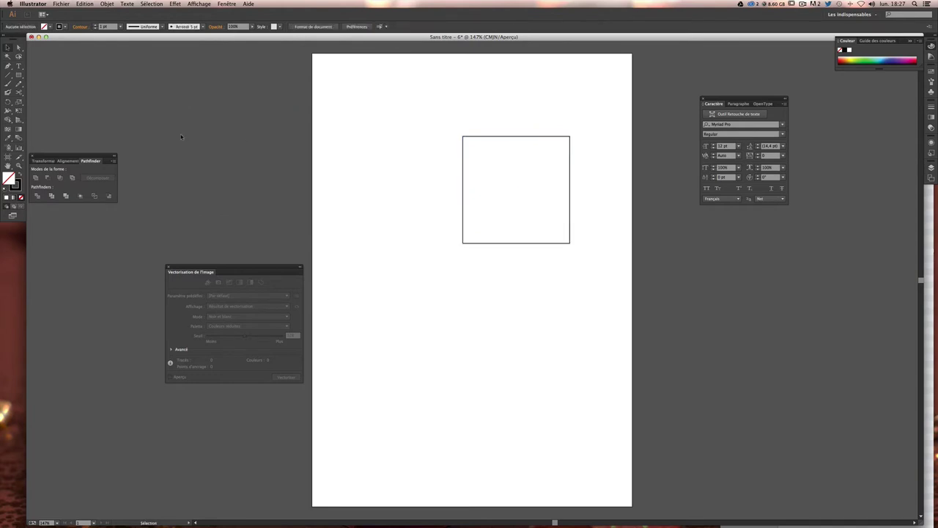
left_click(20, 75)
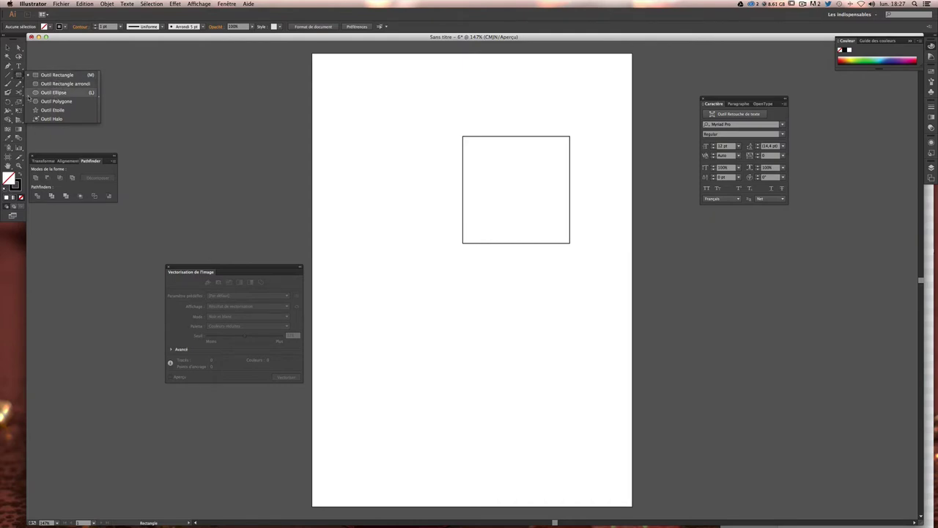
- Draw a 70 × 70 mm circle with the Ellipse tool
left_click(38, 92)
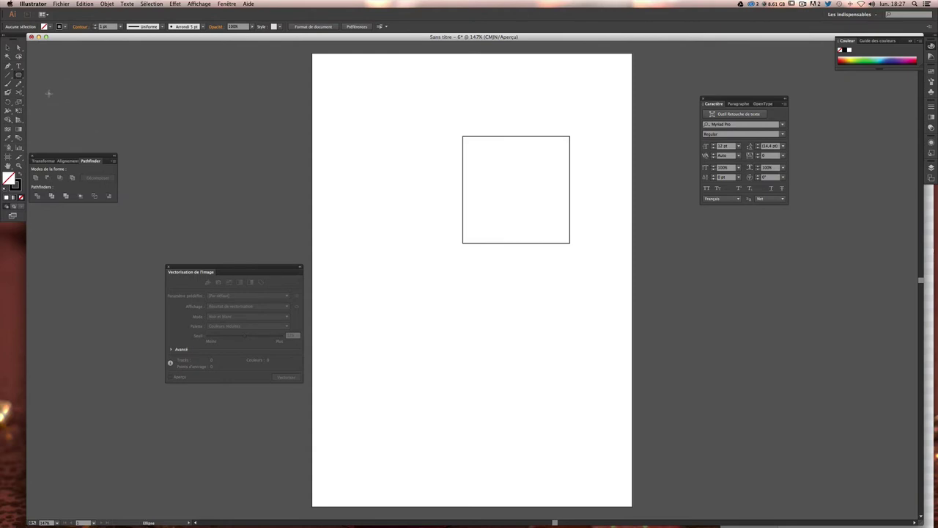
left_click(430, 184)
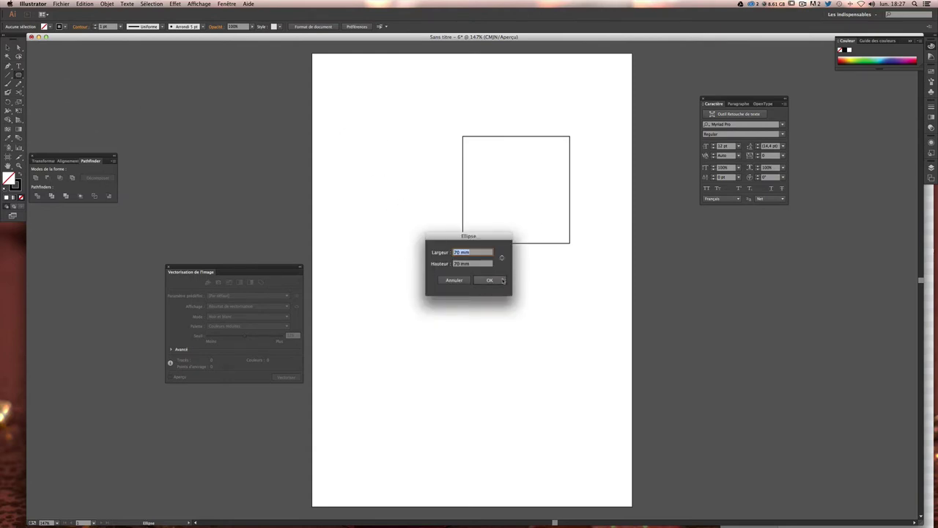
left_click(491, 281)
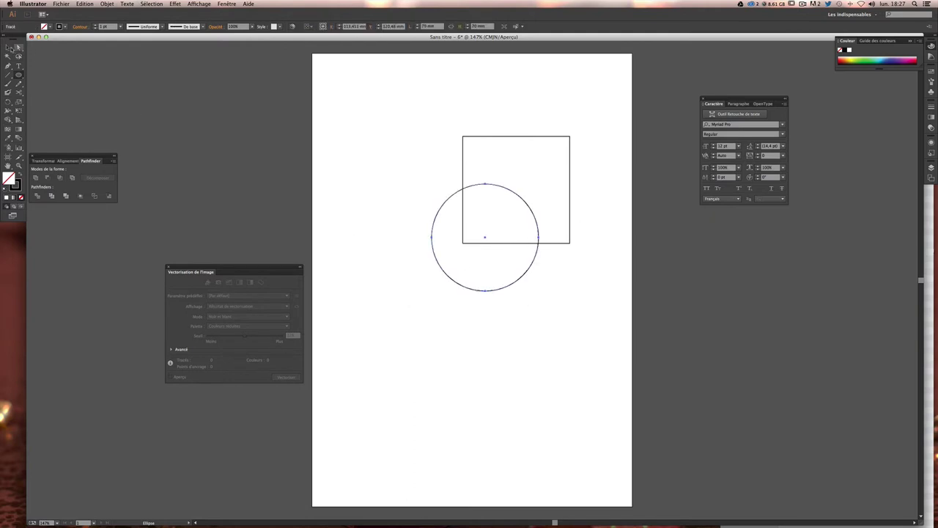
left_click(8, 47)
- Zoom to 200% and move the circle beside the square
left_click(630, 157)
key("a")
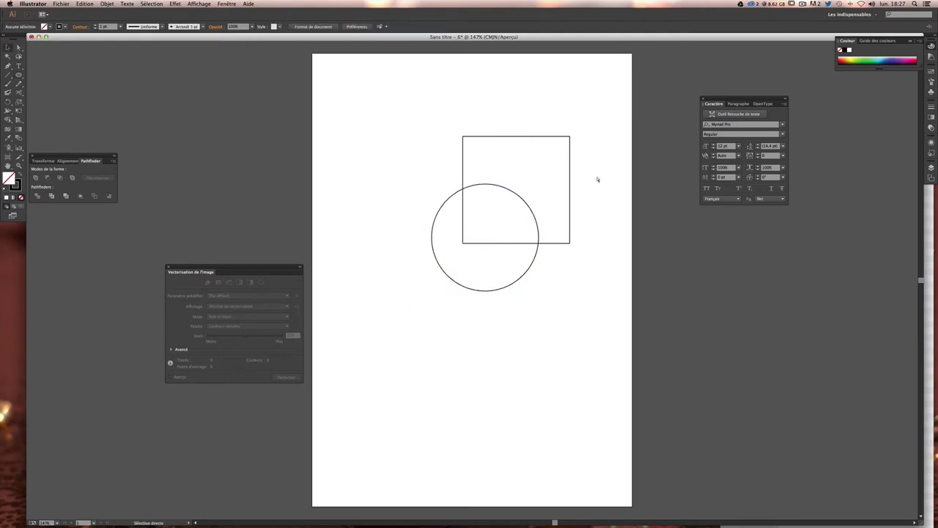
key("ctrl+plus")
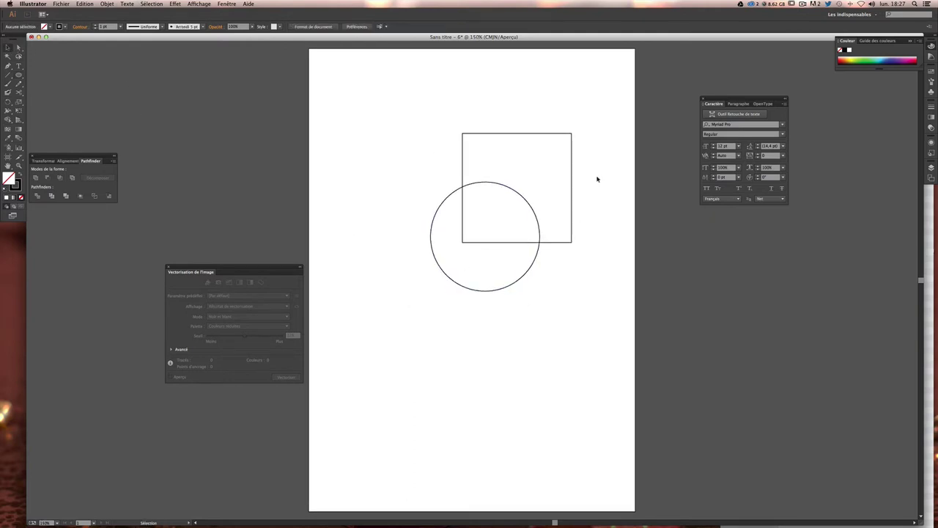
key("ctrl+plus")
left_click_drag(589, 159, 536, 229)
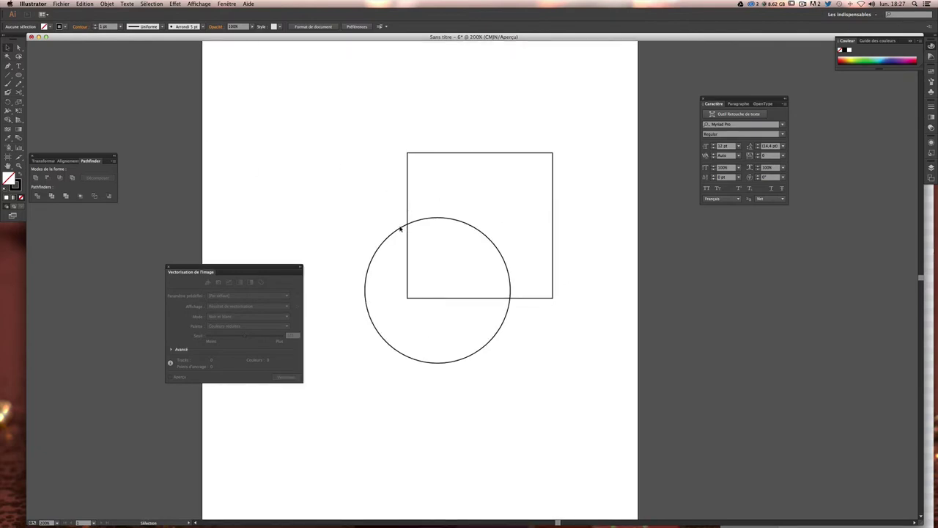
mouse_move(402, 227)
left_mouse_down()
mouse_move(381, 166)
mouse_move(306, 153)
left_mouse_up()
left_click(345, 125)
- Drag the circle so its centre sits on the square's left edge
left_click(353, 147)
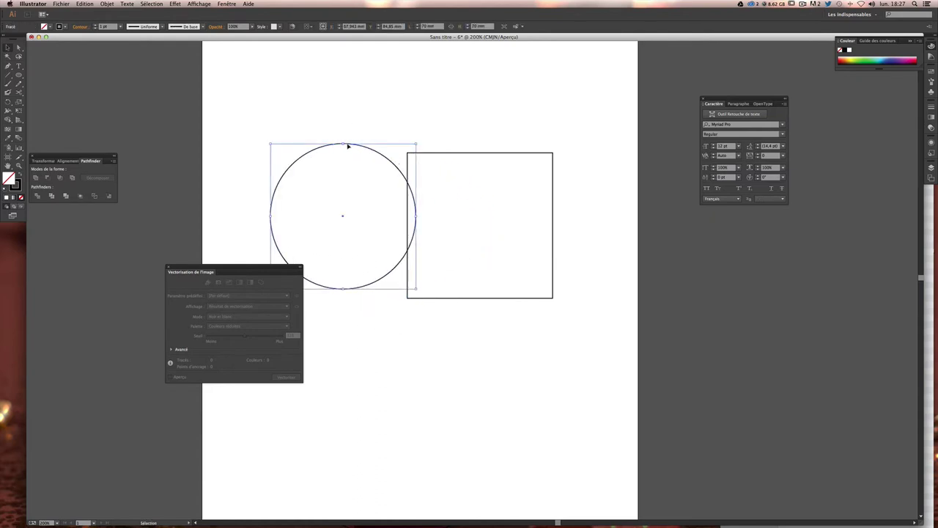
left_click(354, 130)
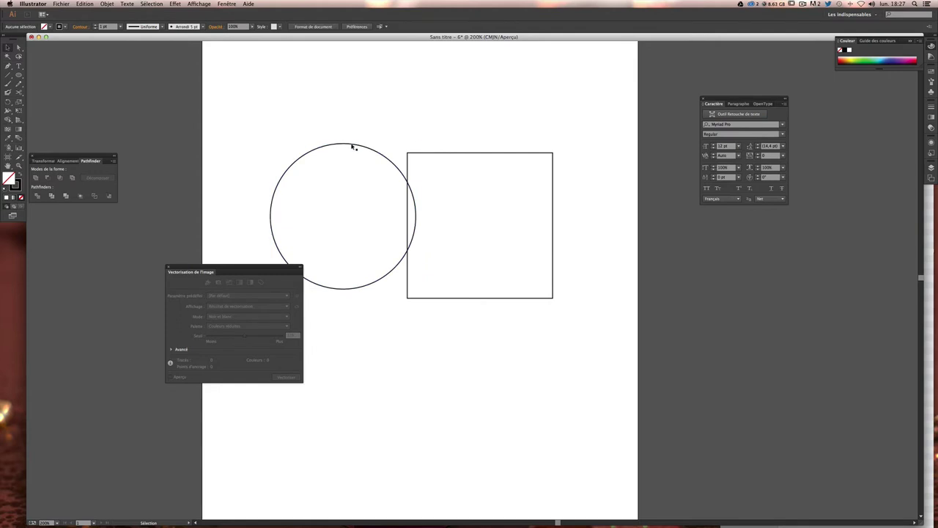
left_click_drag(352, 146, 419, 155)
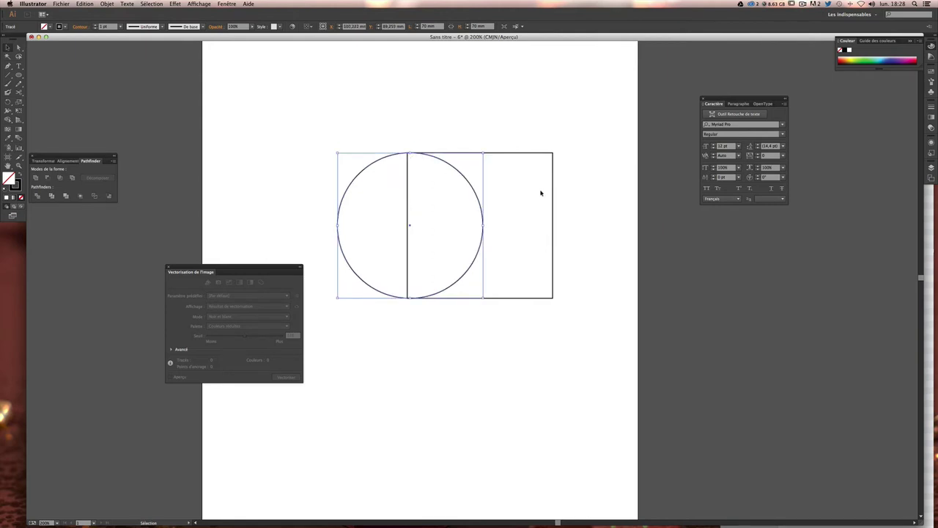
key("Left")
key("Left")
key("Left")
key("Left")
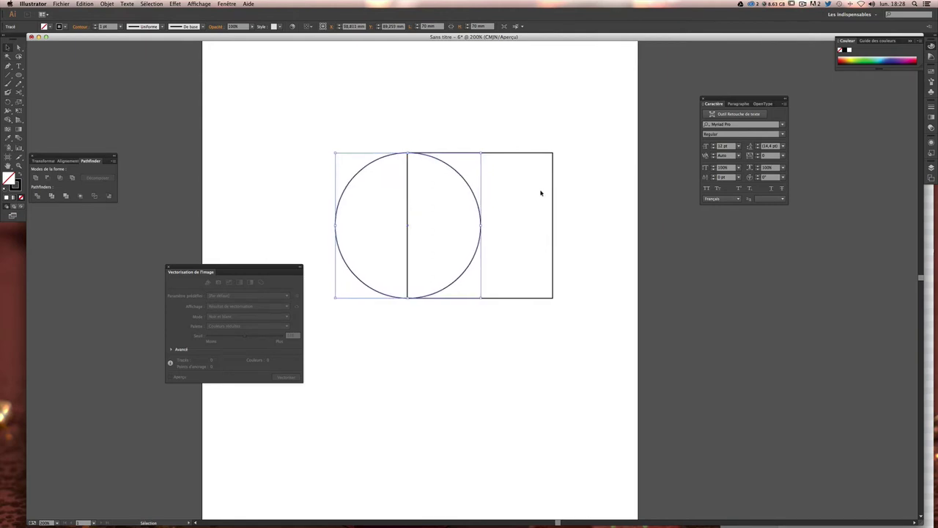
left_click(540, 321)
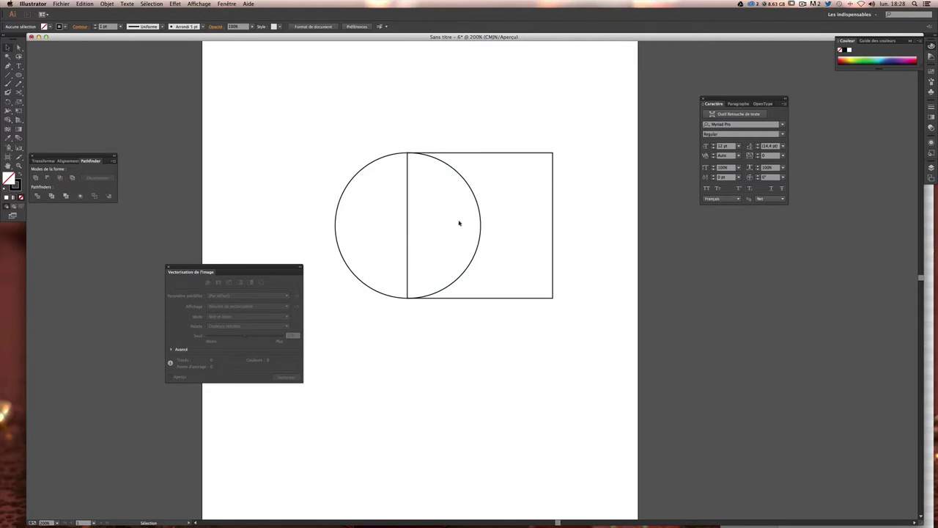
- Zoom in and nudge the circle up and left for exact alignment
key("ctrl+plus")
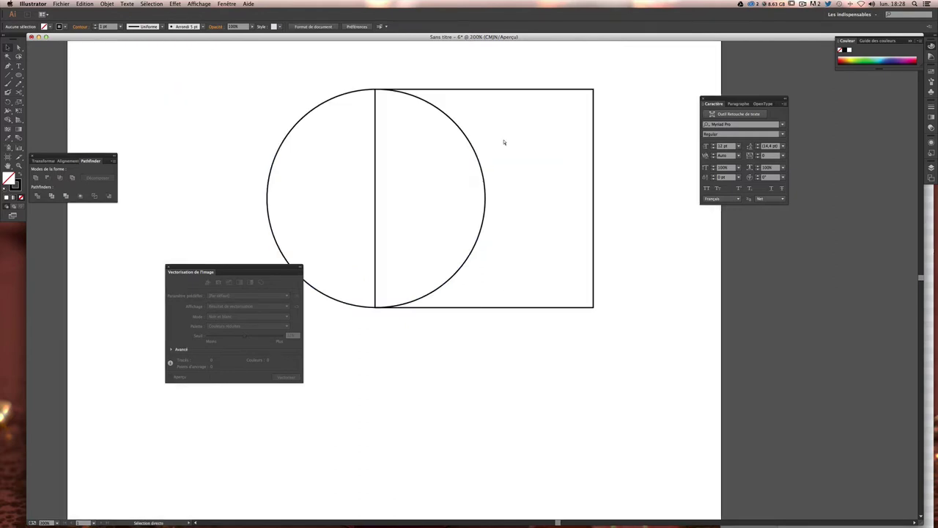
left_click_drag(506, 144, 548, 164)
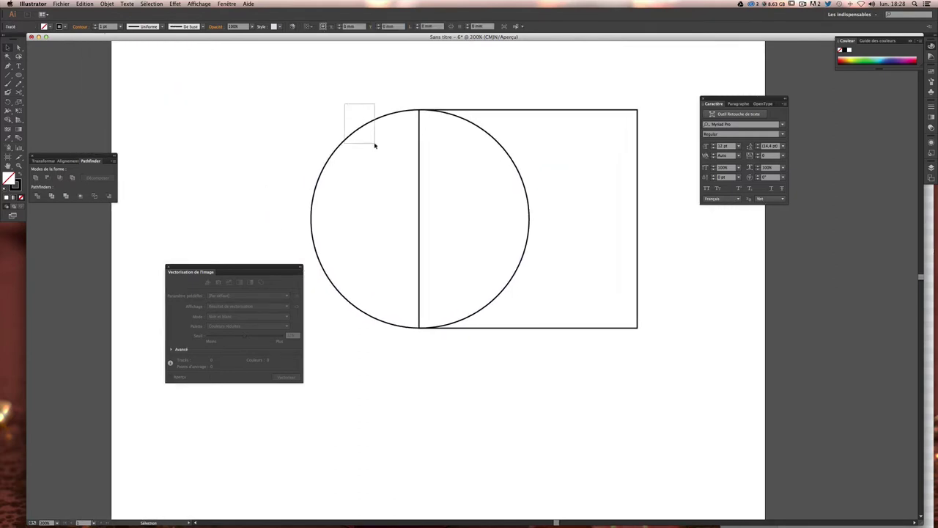
left_click_drag(343, 103, 374, 145)
key("Up")
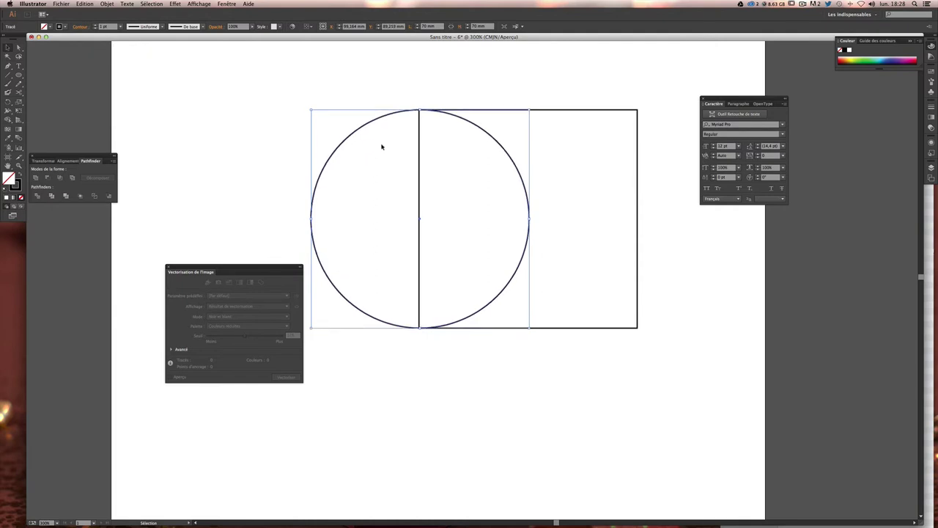
key("Left")
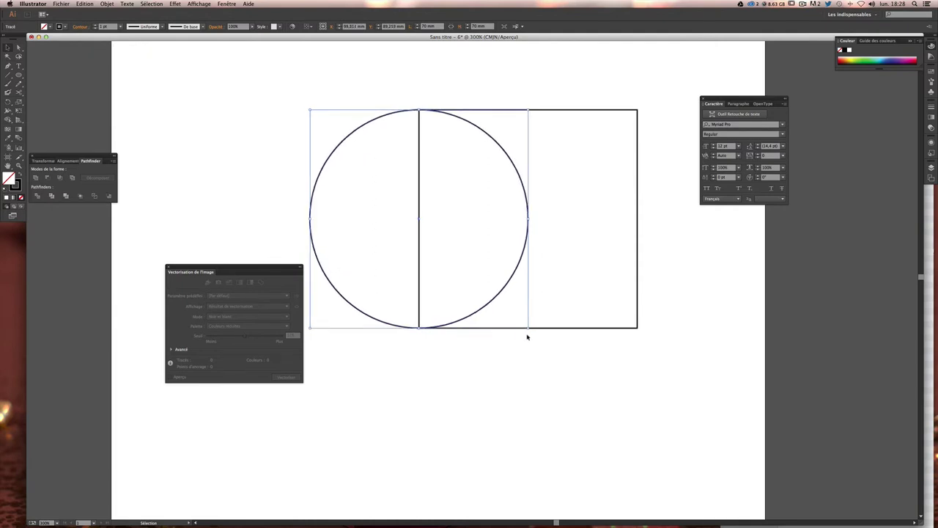
left_click(526, 334)
left_click_drag(580, 123, 574, 184)
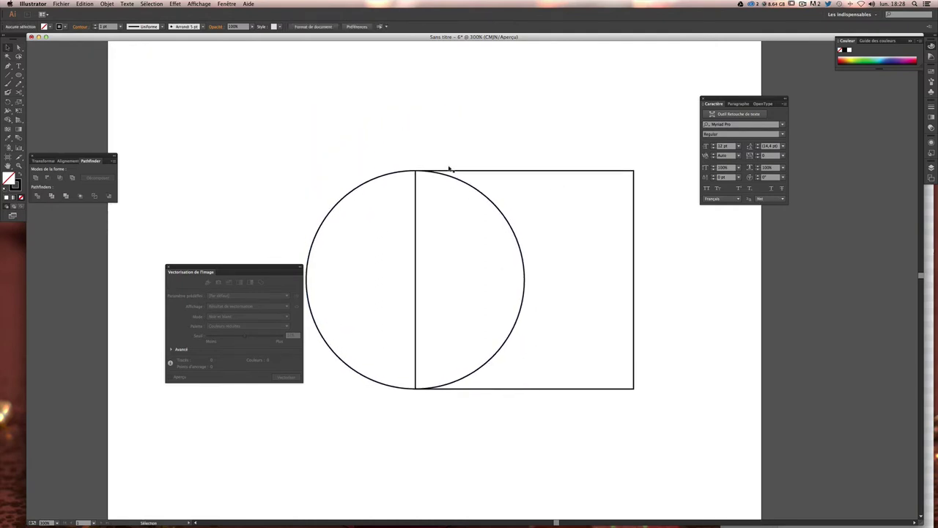
left_click_drag(524, 144, 520, 97)
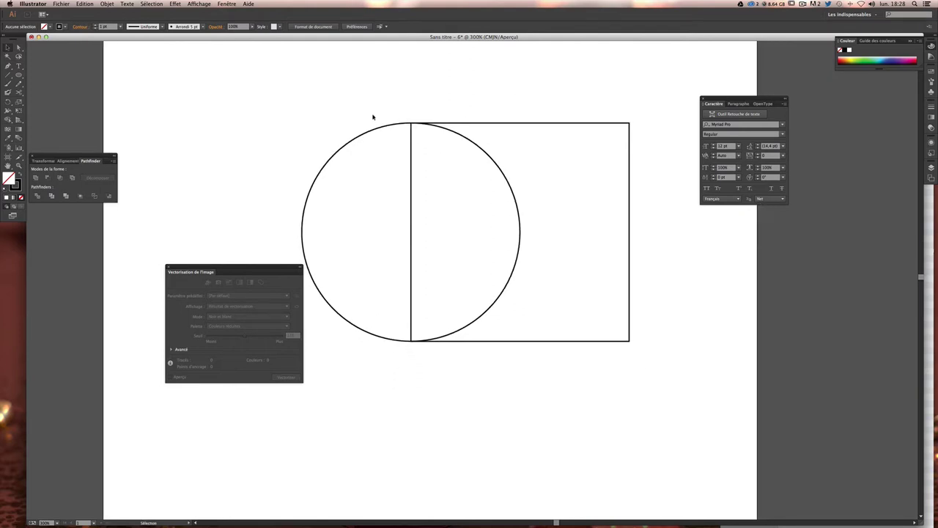
- Duplicate the circle and centre the copy on the square's top edge
left_click(338, 152)
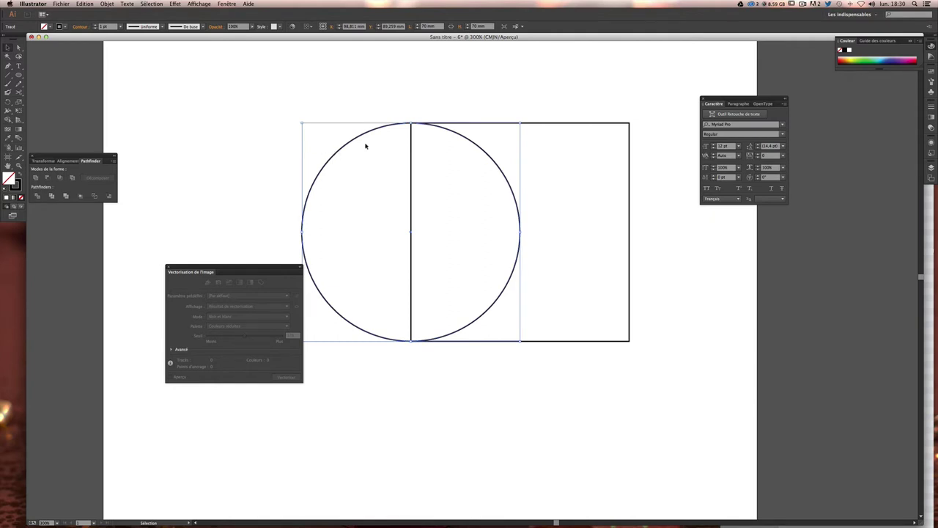
left_click_drag(355, 143, 437, 100)
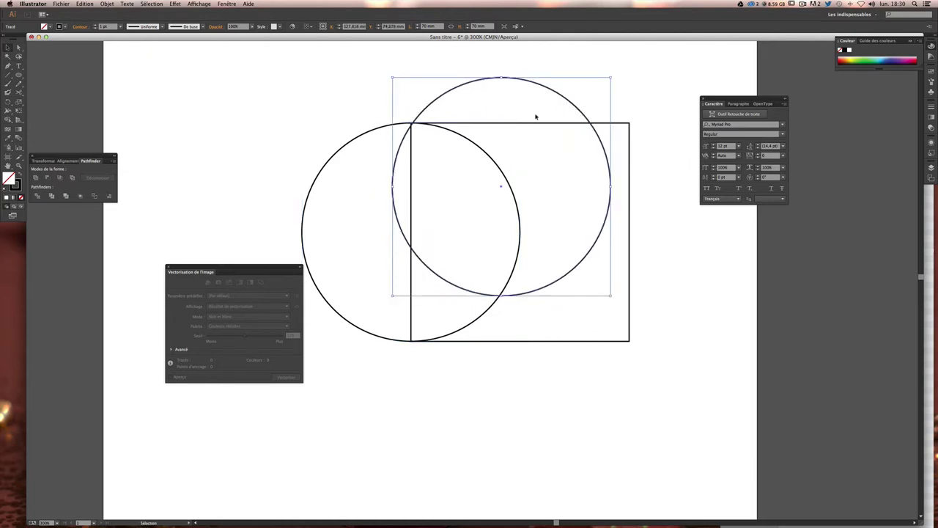
scroll(536, 117, "up", 1)
scroll(532, 115, "up", 2)
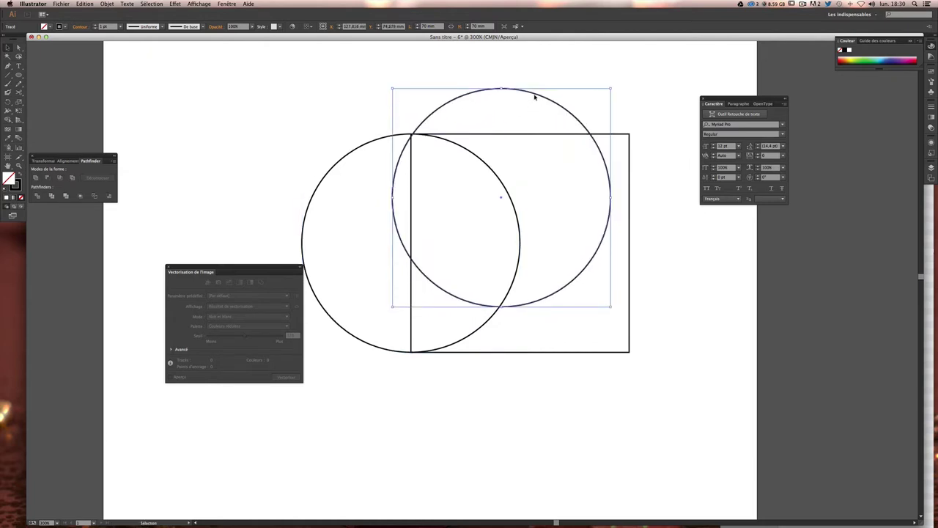
left_click_drag(535, 97, 559, 77)
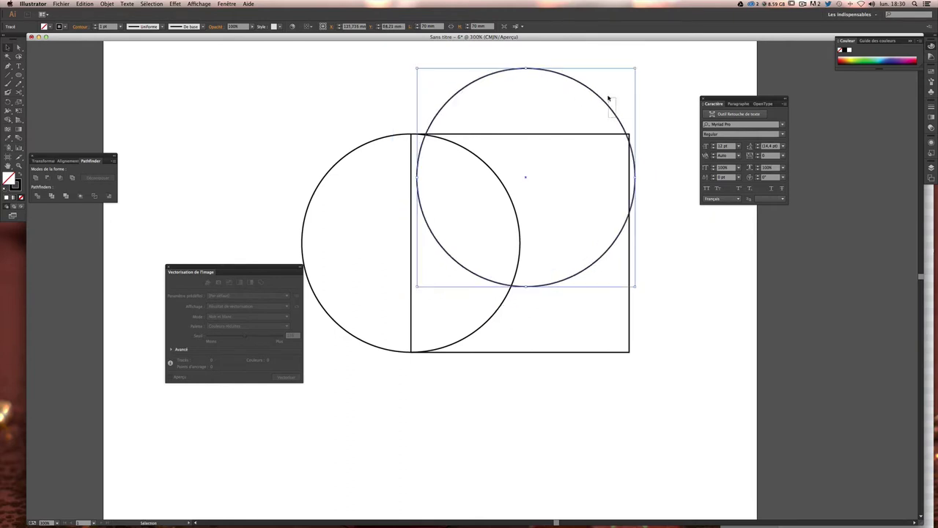
left_click_drag(620, 125, 615, 78)
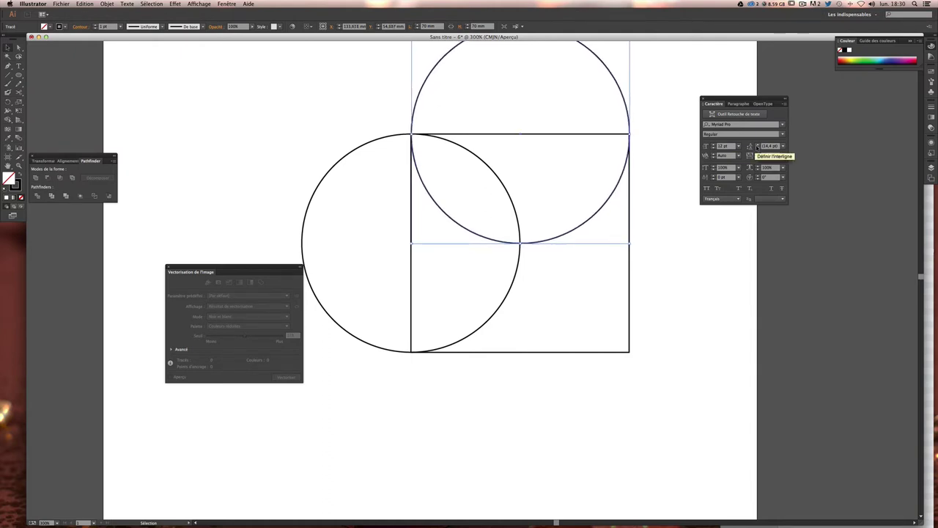
- Move the Image Trace and Pathfinder panels aside and clear the selection
left_click(651, 129)
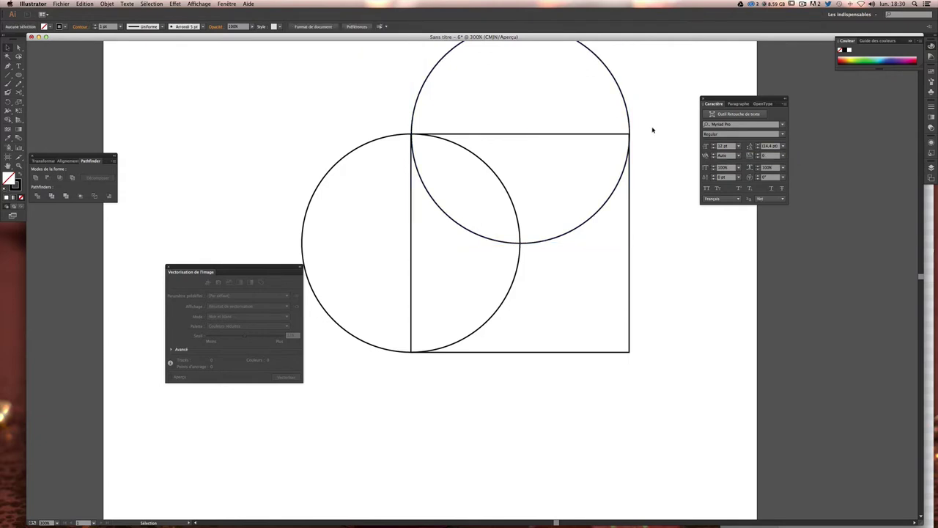
scroll(642, 149, "up", 1)
scroll(641, 151, "up", 1)
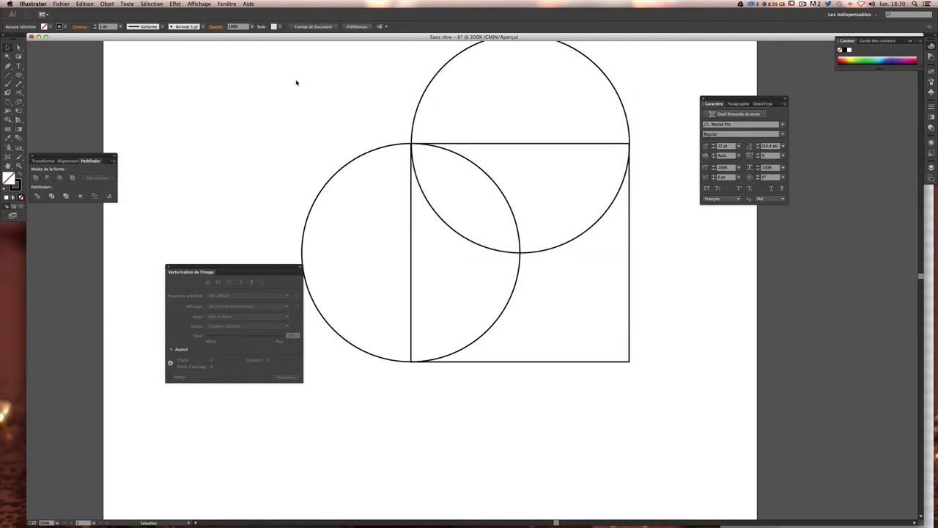
scroll(330, 108, "up", 1)
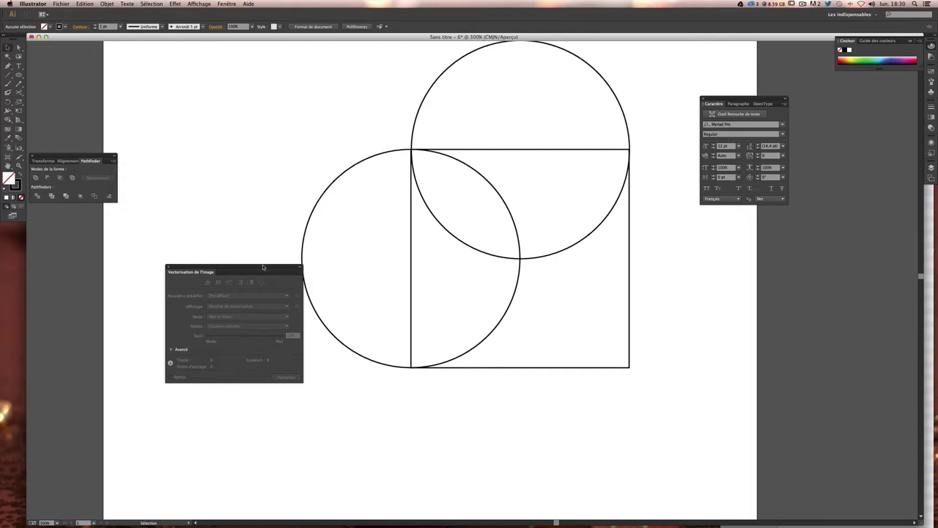
left_click_drag(263, 266, 206, 263)
scroll(304, 145, "up", 1)
left_click_drag(277, 110, 409, 158)
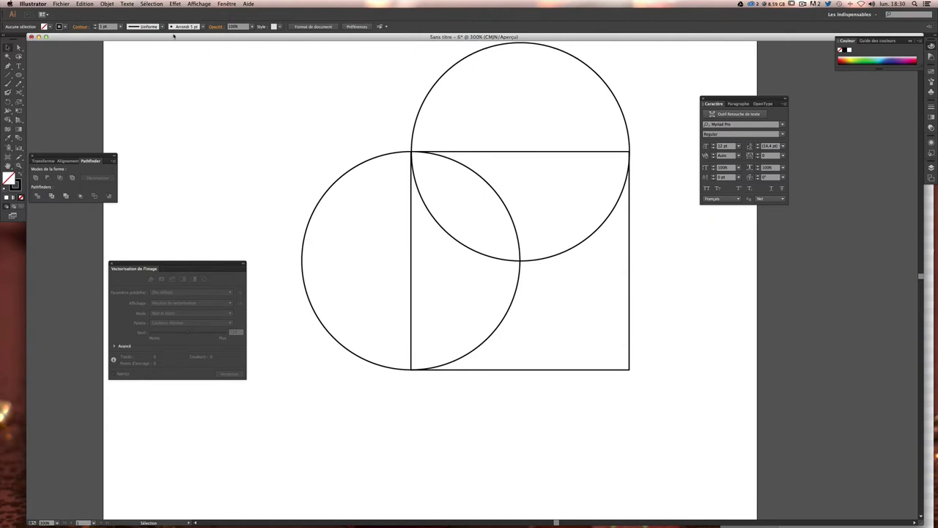
left_click_drag(61, 159, 185, 113)
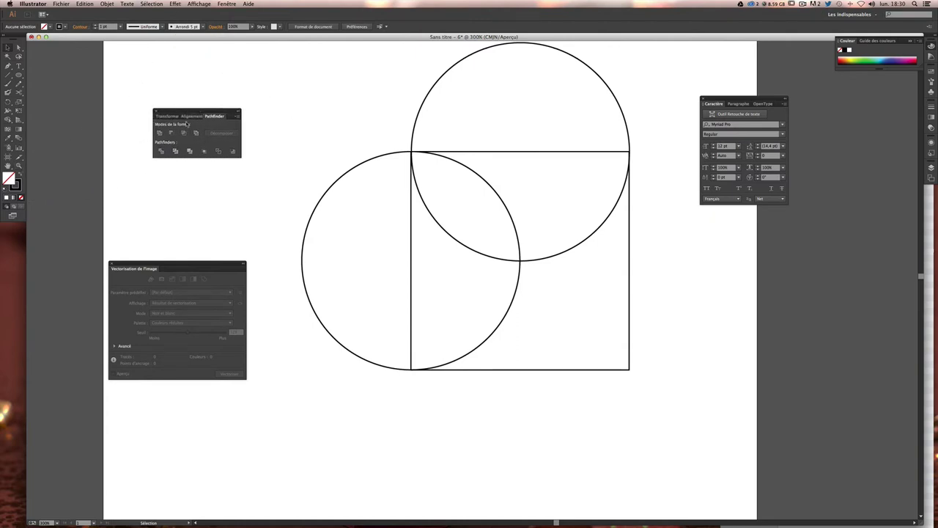
left_click(156, 112)
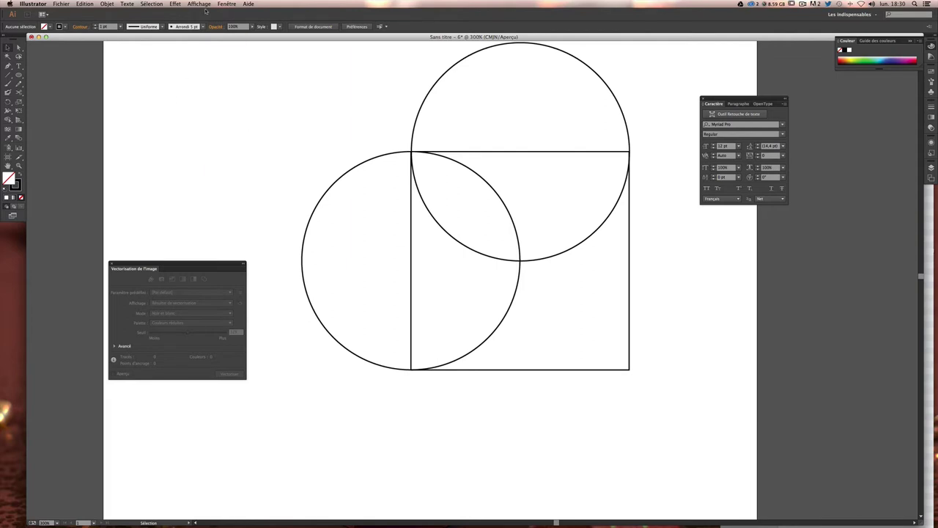
left_click(226, 4)
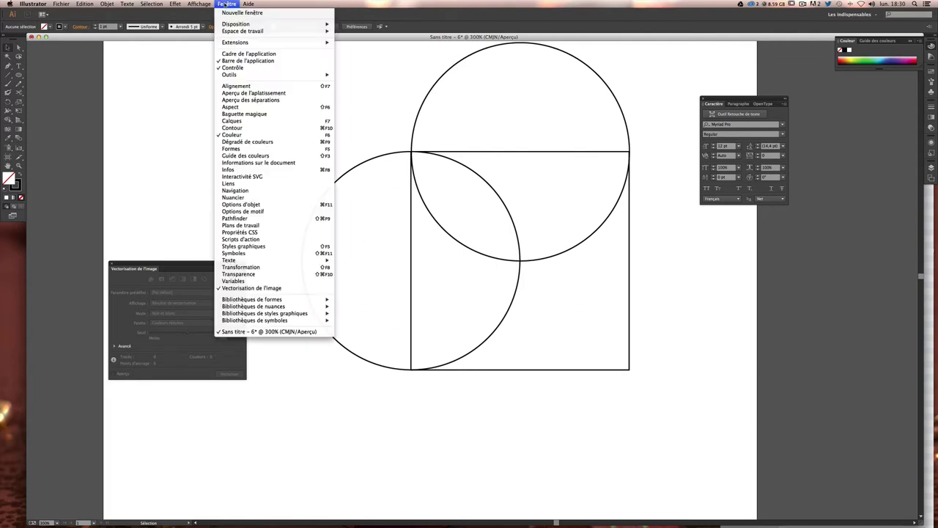
left_click(263, 218)
left_click_drag(308, 92, 713, 431)
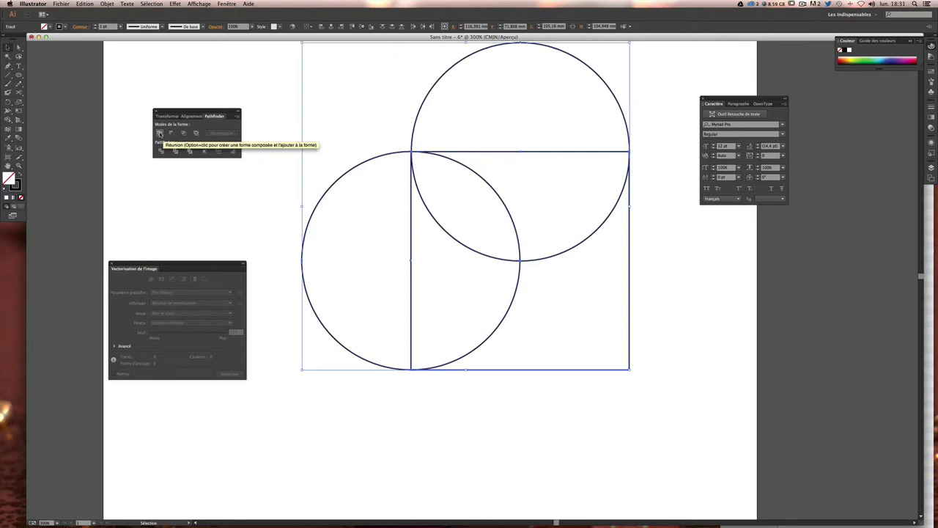
left_click(160, 133)
left_click(740, 268)
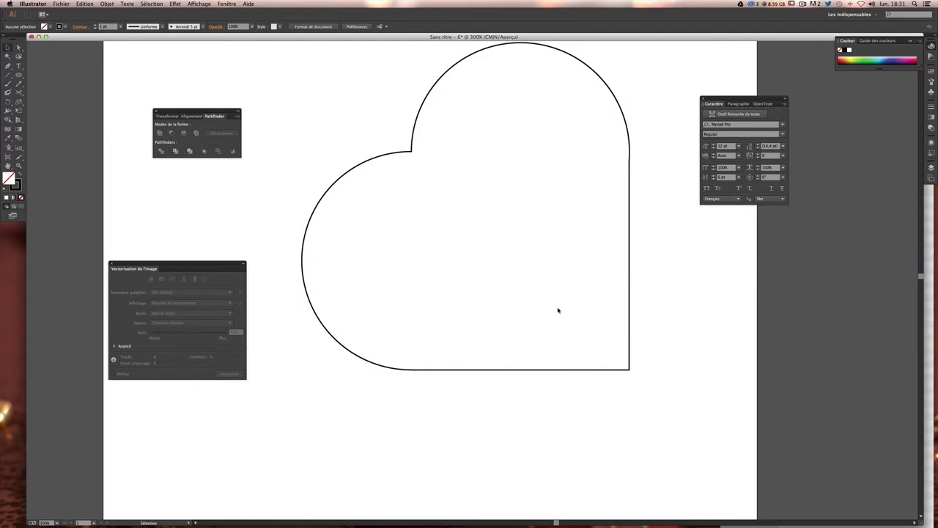
key("super+minus")
key("super+minus")
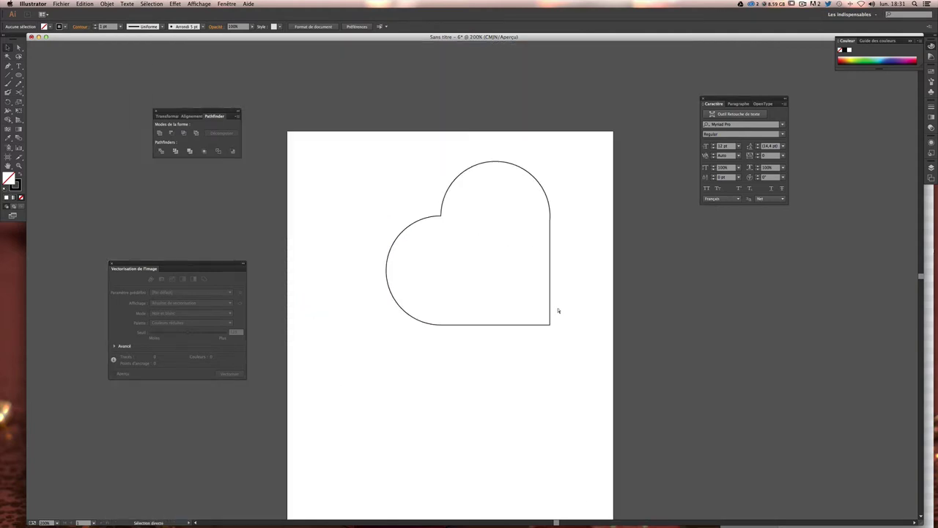
key("super+plus")
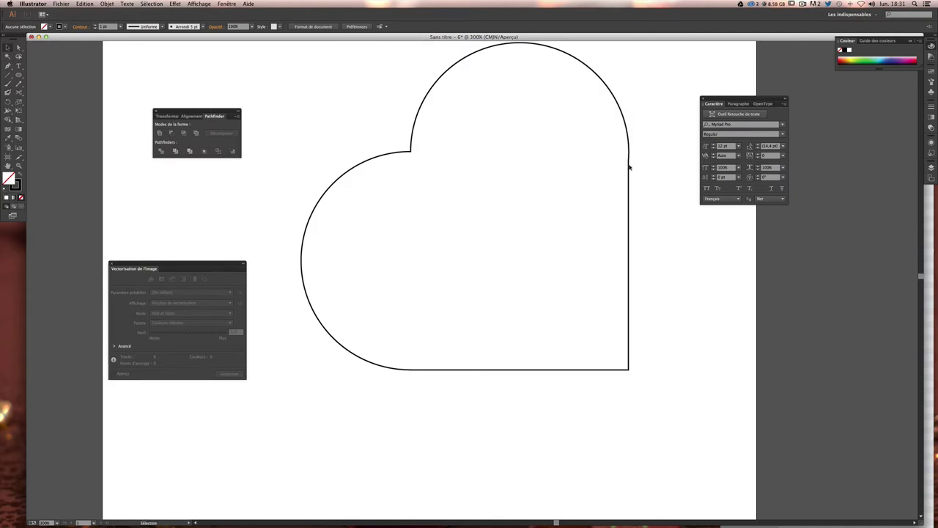
left_click(630, 162)
- Undo the heart merge, redo it, then undo it again
key("super+z")
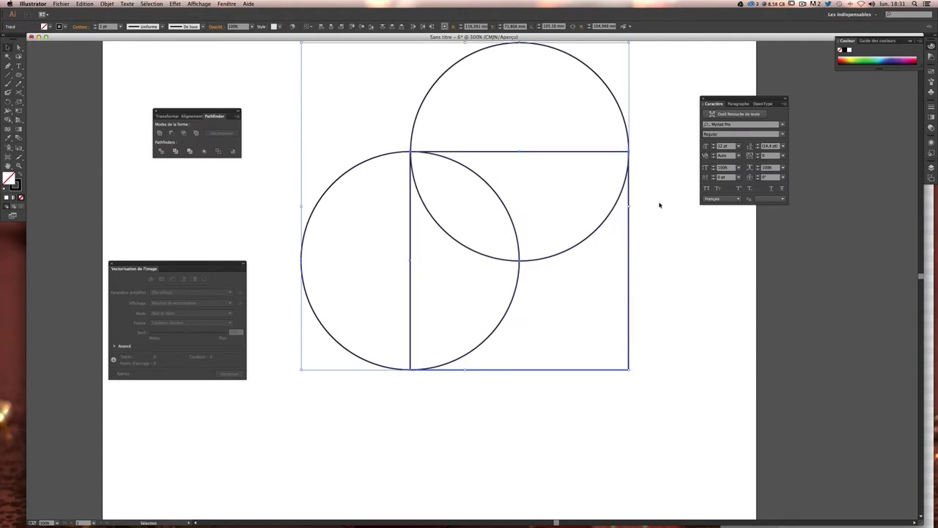
left_click(660, 206)
left_click(627, 195)
left_click(662, 235)
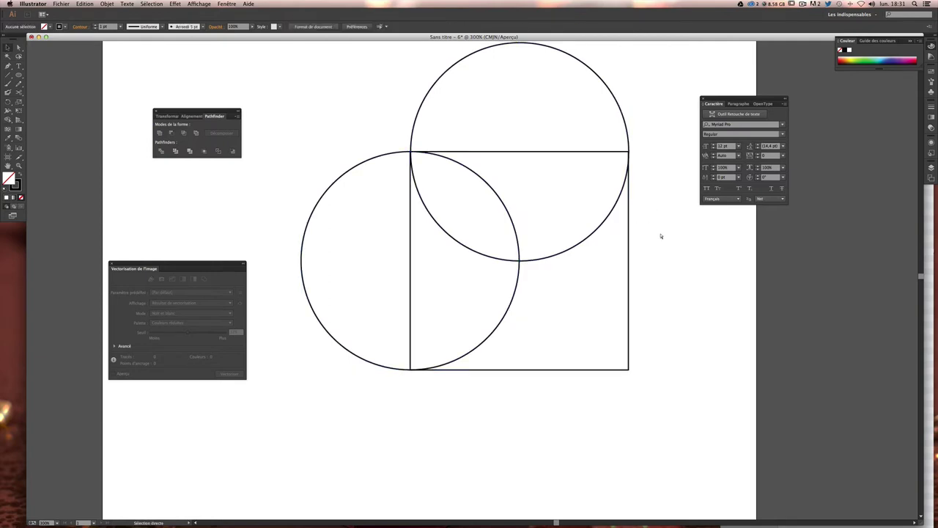
key("super+shift+z")
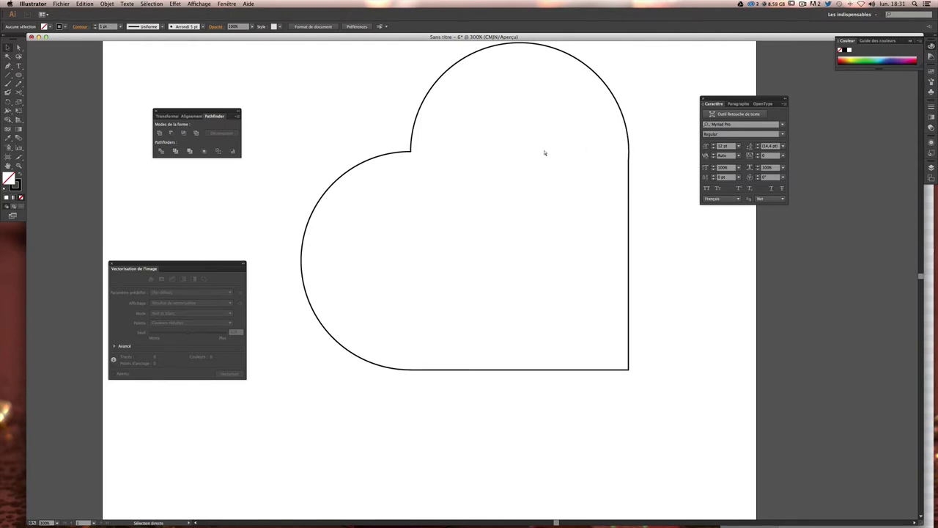
key("ctrl+z")
- Switch to Direct Selection and zoom in on the square's top-right corner
left_click(652, 190)
left_click(630, 132)
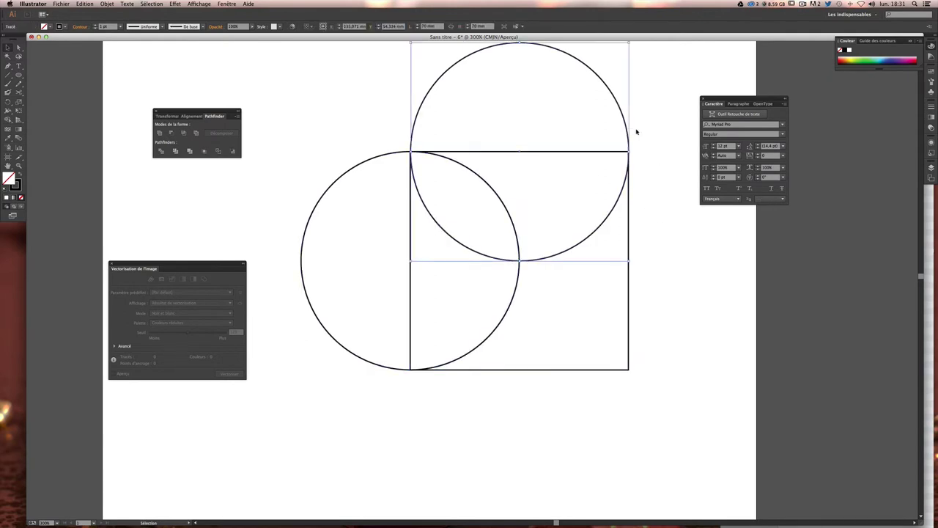
left_click(637, 132)
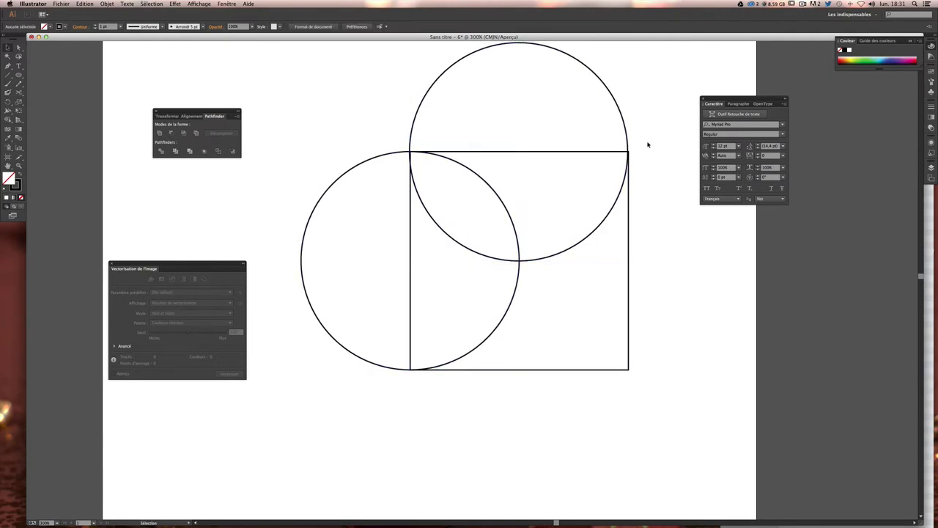
key("a")
key("ctrl+plus")
key("ctrl+plus")
key("ctrl+plus")
key("ctrl+plus")
left_click_drag(650, 146, 433, 422)
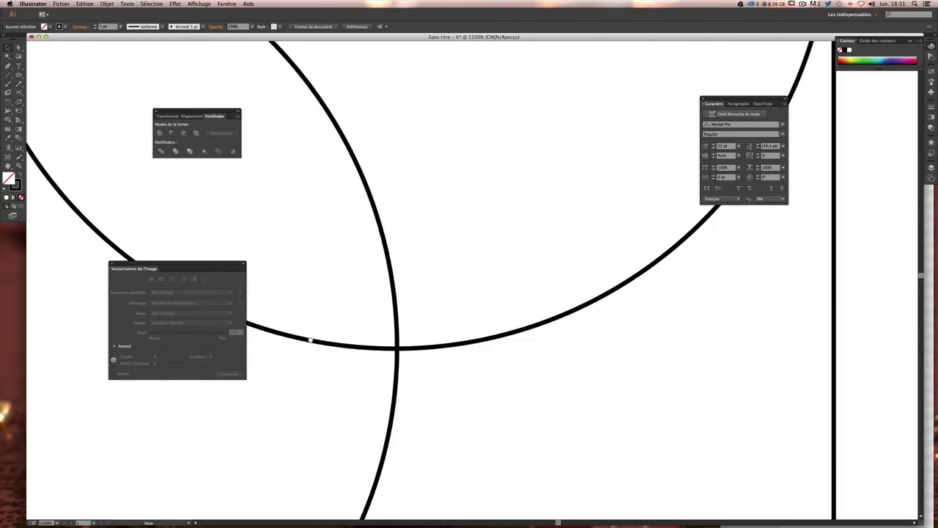
scroll(433, 421, "right", 4)
scroll(433, 422, "up", 3)
scroll(310, 373, "right", 4)
scroll(423, 303, "right", 2)
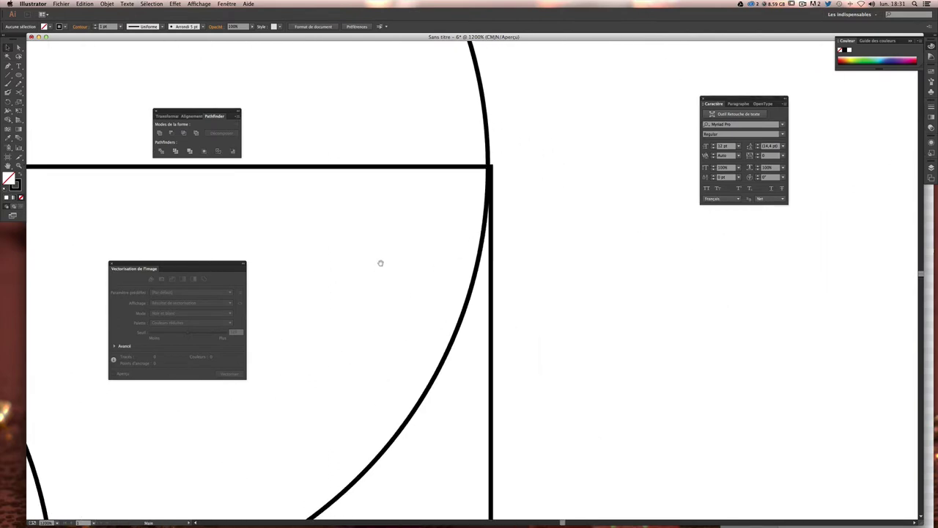
- Align the upper circle's arc with the square's corner, then zoom back out
left_click(490, 150)
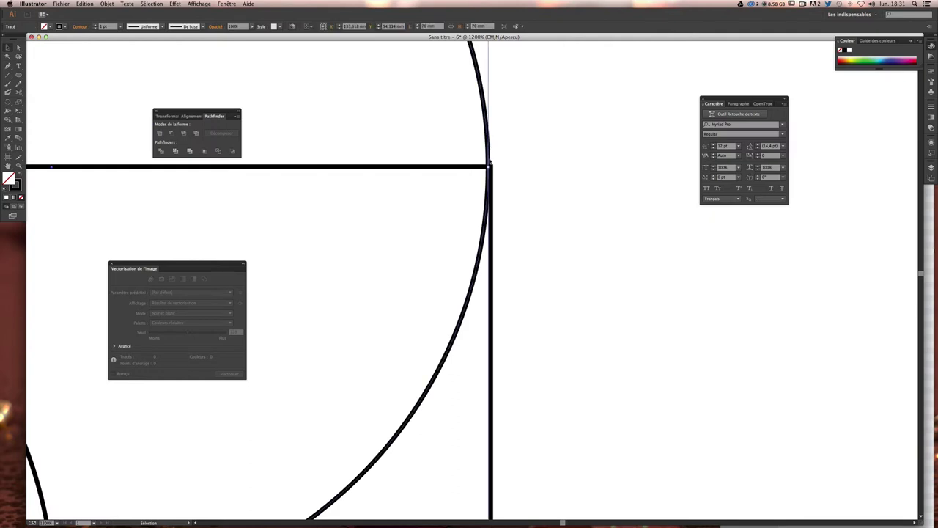
left_click(478, 168)
left_click(448, 351)
left_click(445, 363)
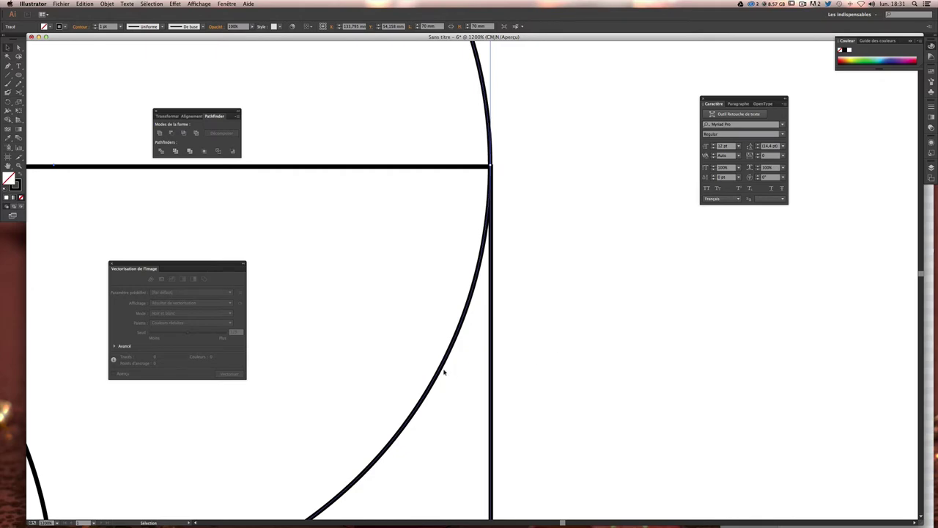
key("ctrl+minus")
key("ctrl+minus")
key("ctrl+minus")
key("ctrl+minus")
key("ctrl+minus")
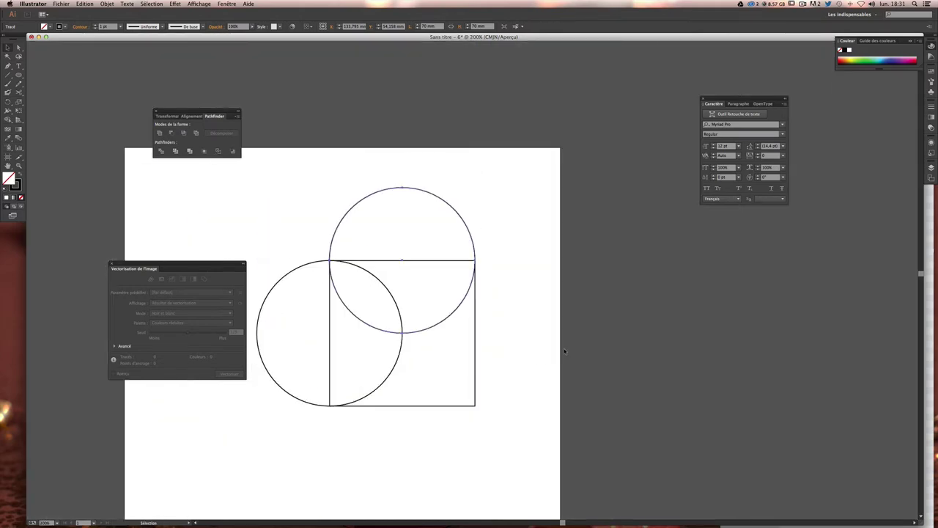
- Select both circles and the square and Unite them in Pathfinder
left_click(565, 351)
scroll(513, 285, "down", 3)
scroll(513, 285, "left", 2)
mouse_move(565, 289)
left_mouse_down()
mouse_move(449, 250)
mouse_move(338, 109)
left_mouse_up()
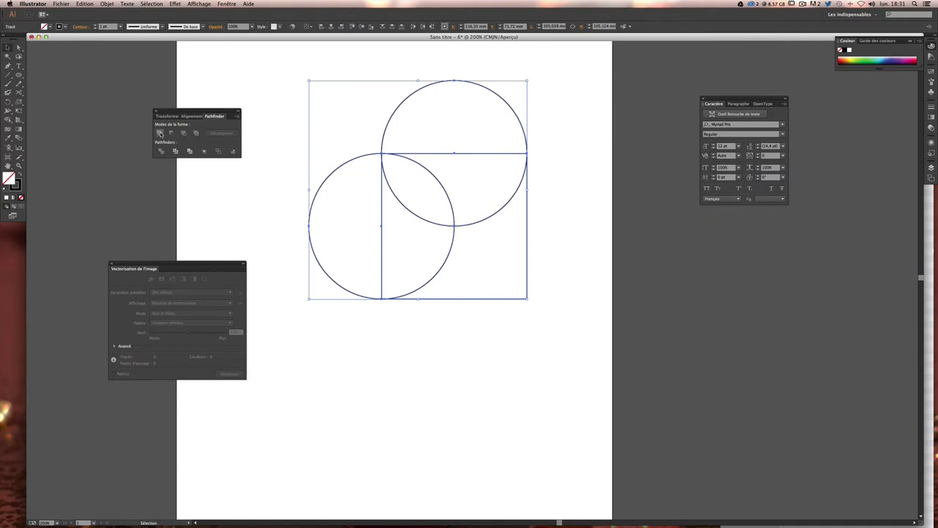
left_click(160, 133)
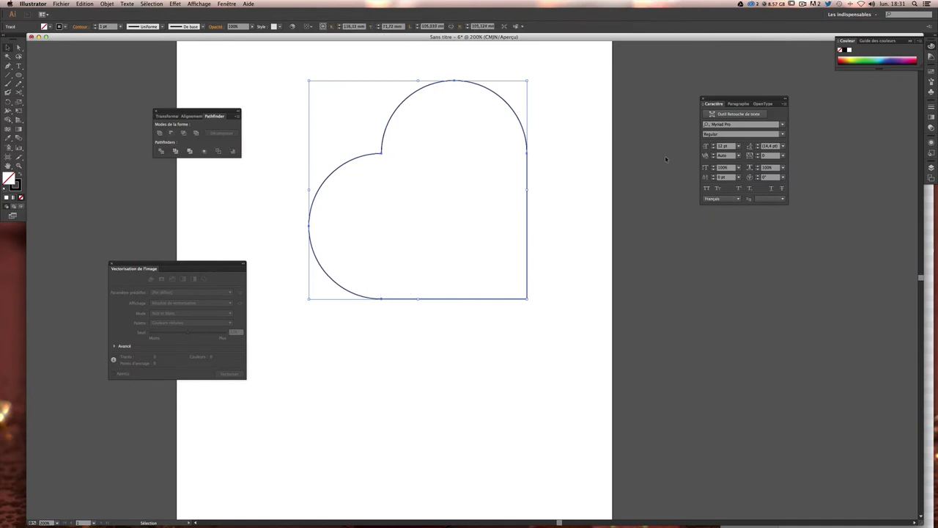
- Reselect the merged heart outline to check the result
left_click(665, 159)
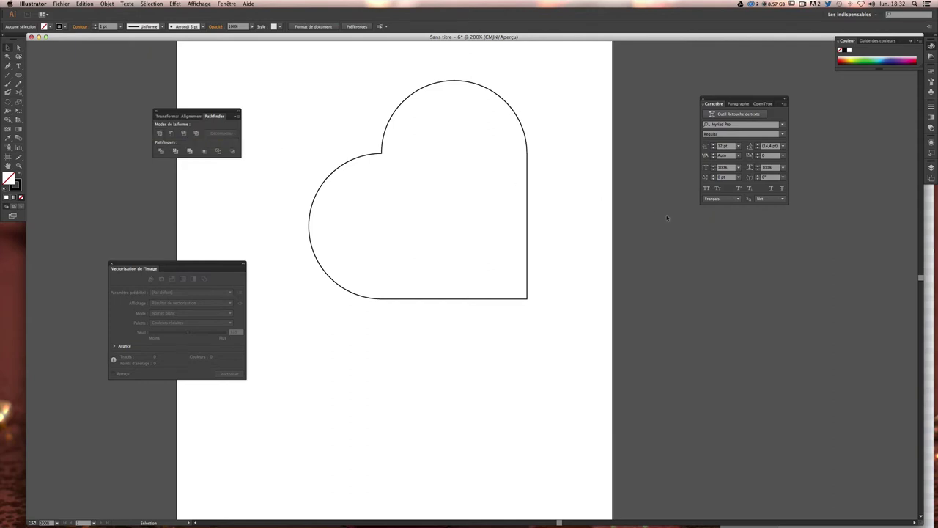
scroll(551, 226, "up", 1)
scroll(551, 226, "up", 1)
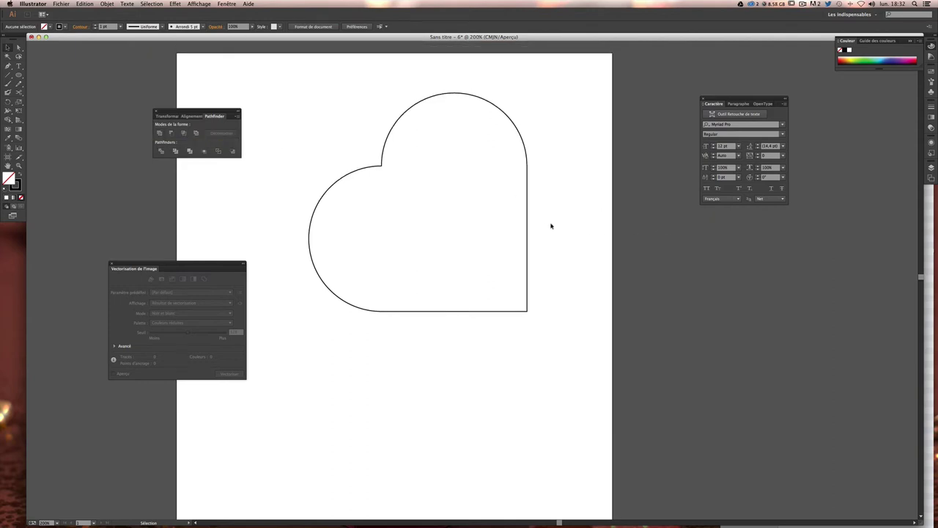
left_click_drag(585, 320, 416, 230)
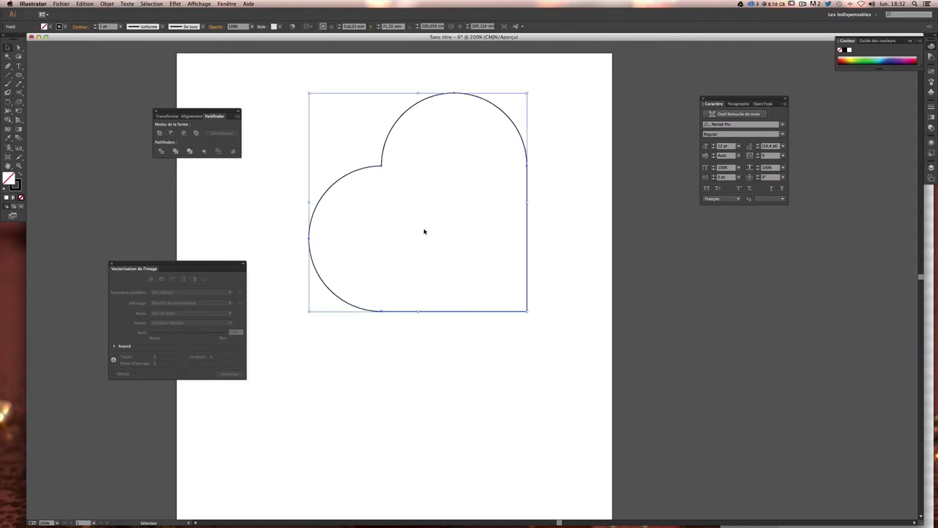
left_click(81, 97)
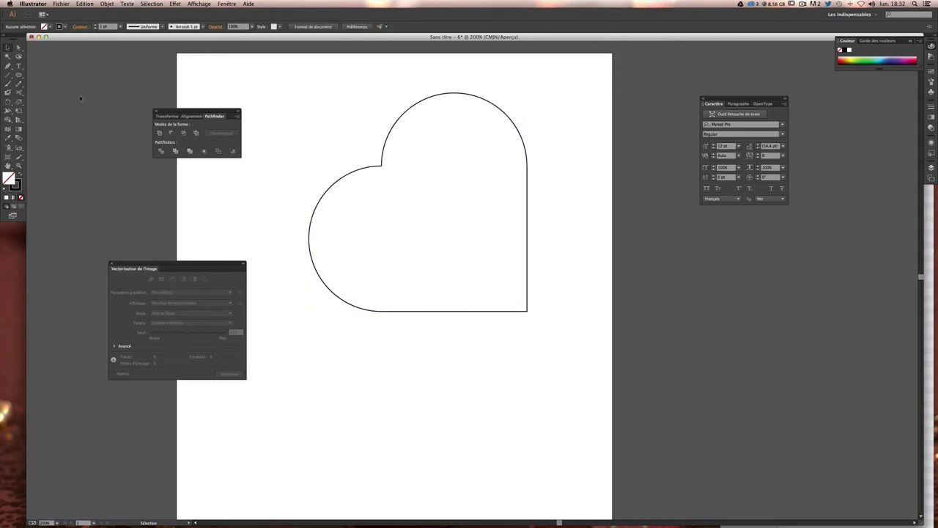
- Rotate the heart 45° so it stands upright, point down
left_click_drag(564, 344, 478, 278)
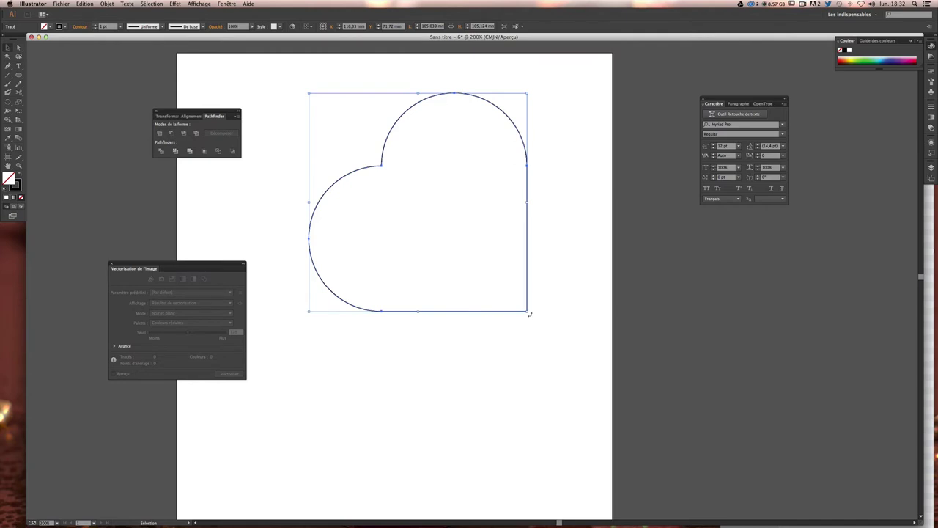
key("a")
left_click_drag(481, 320, 449, 320)
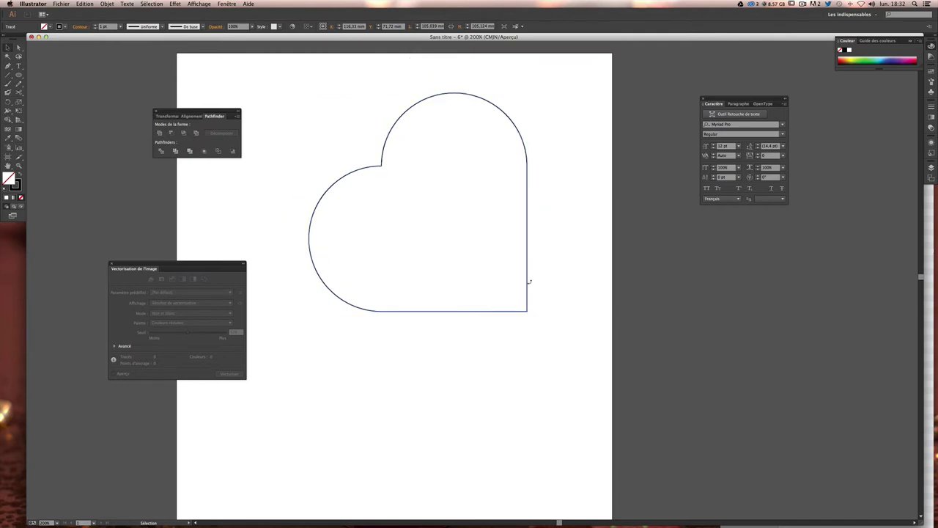
left_click_drag(477, 342, 511, 297)
left_click_drag(511, 278, 435, 376)
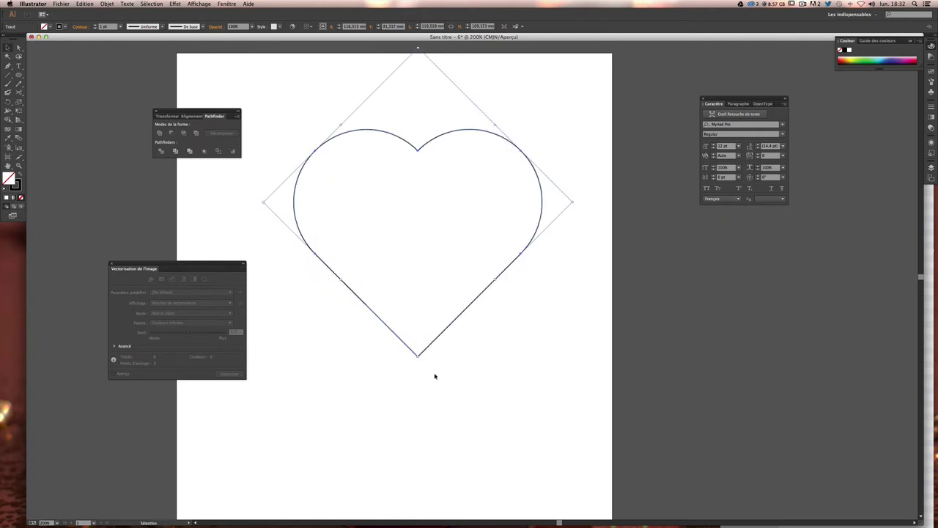
left_click(450, 375)
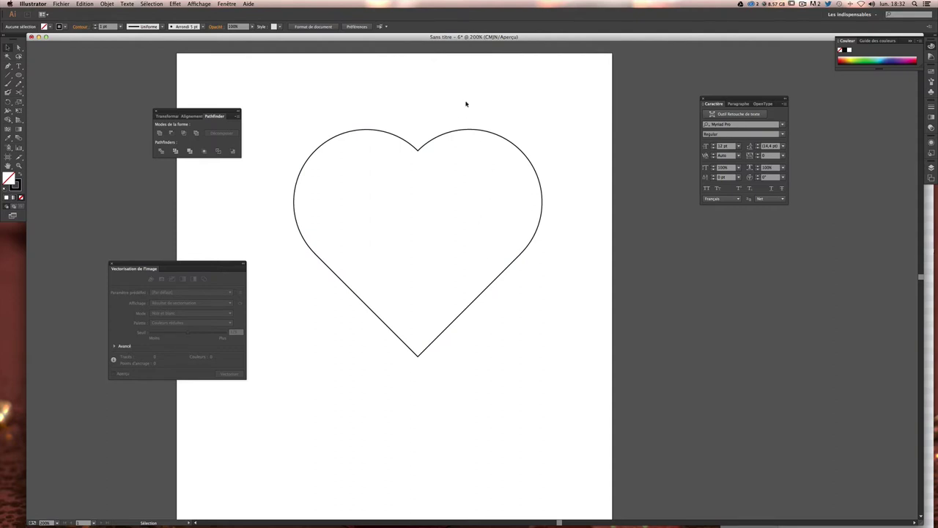
- Zoom out to the whole page and move the heart lower
key("super+minus")
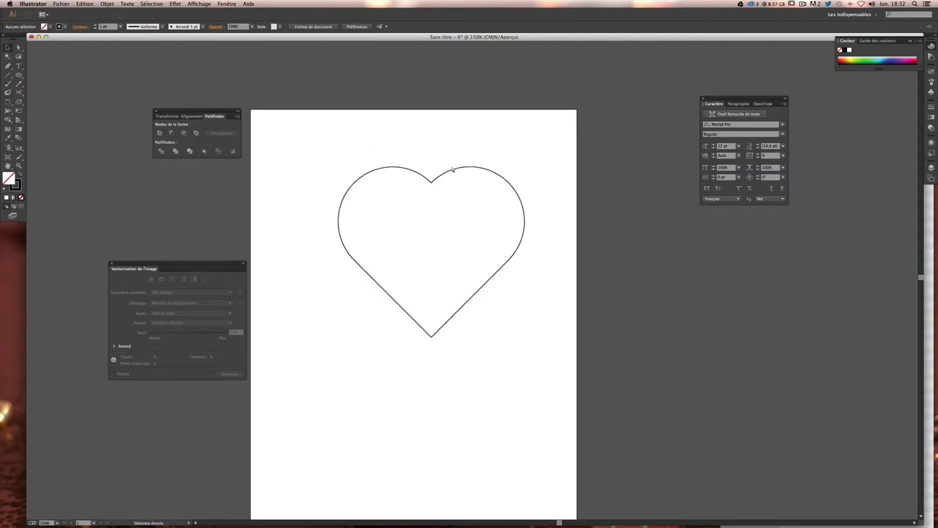
key("super+minus")
scroll(486, 210, "down", 2)
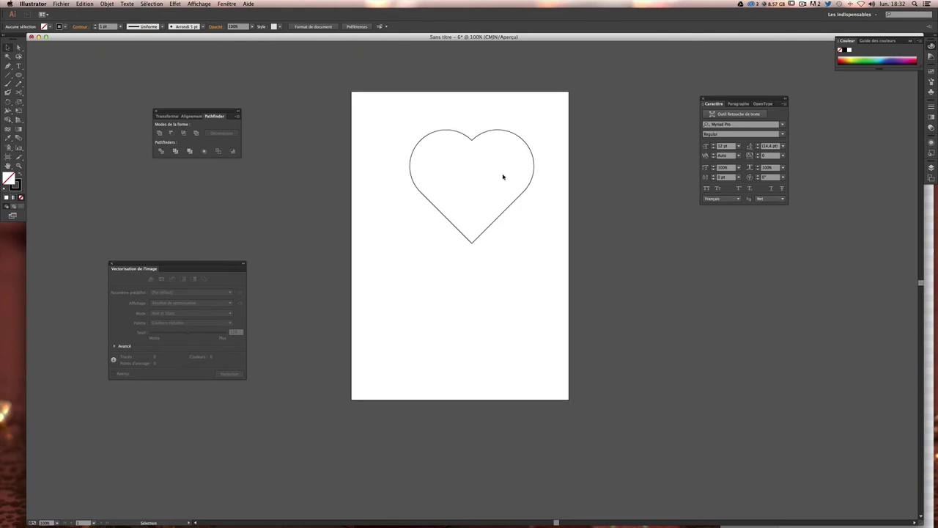
key("super+plus")
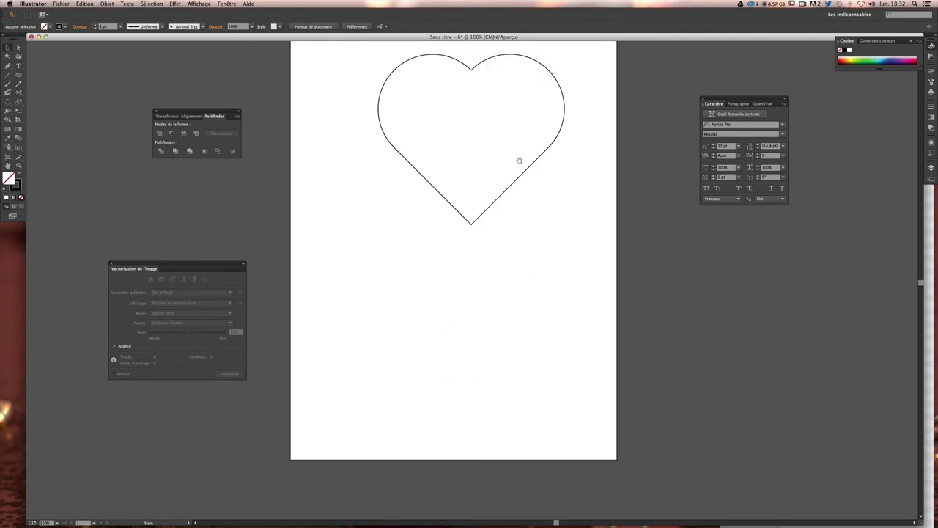
scroll(518, 161, "up", 2)
left_click_drag(459, 145, 451, 256)
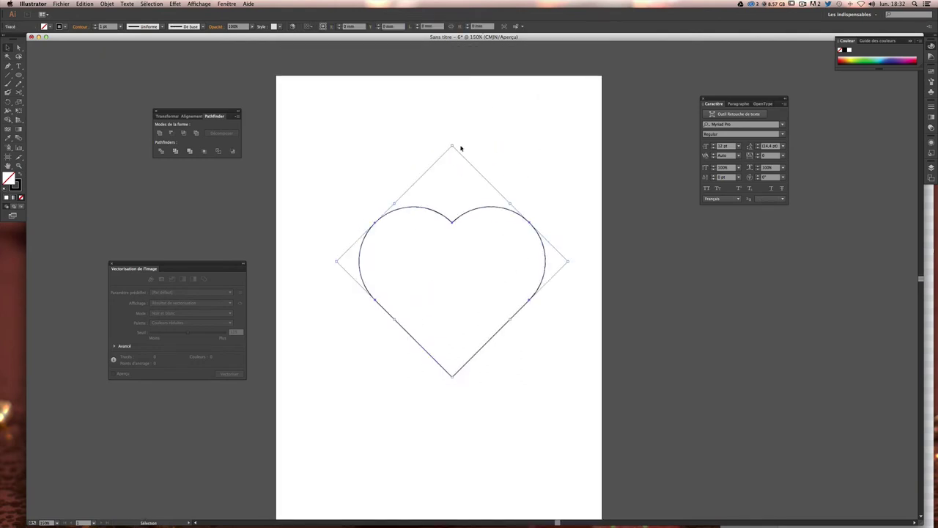
left_click(363, 171)
left_click(18, 66)
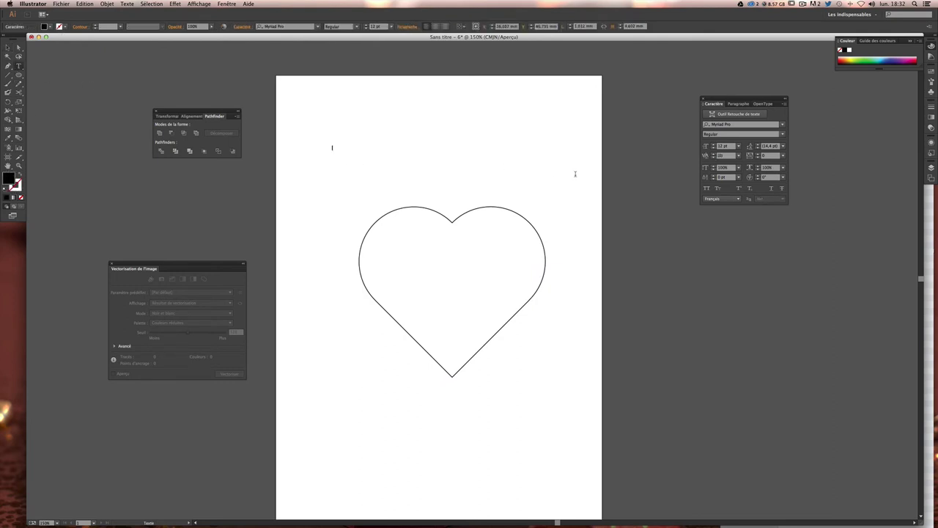
- Place a capital 'I' text object above the heart
key("v")
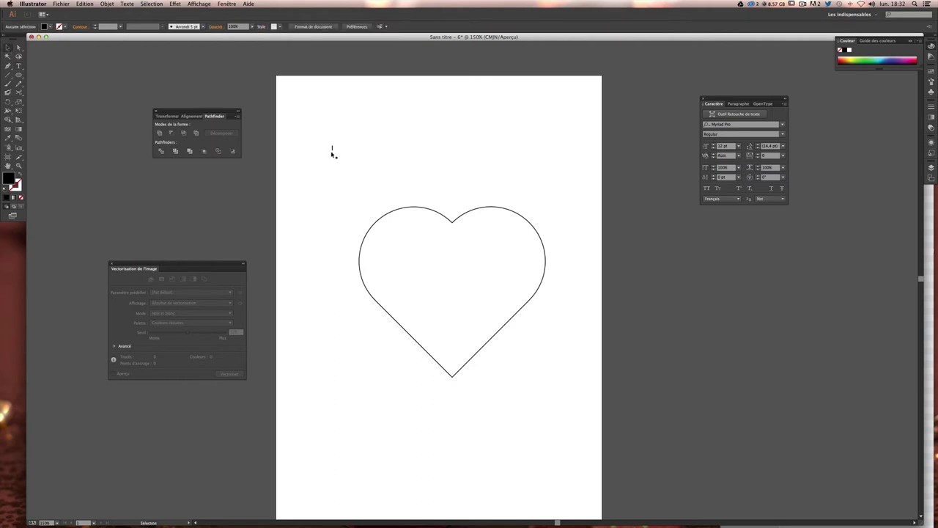
left_click(332, 150)
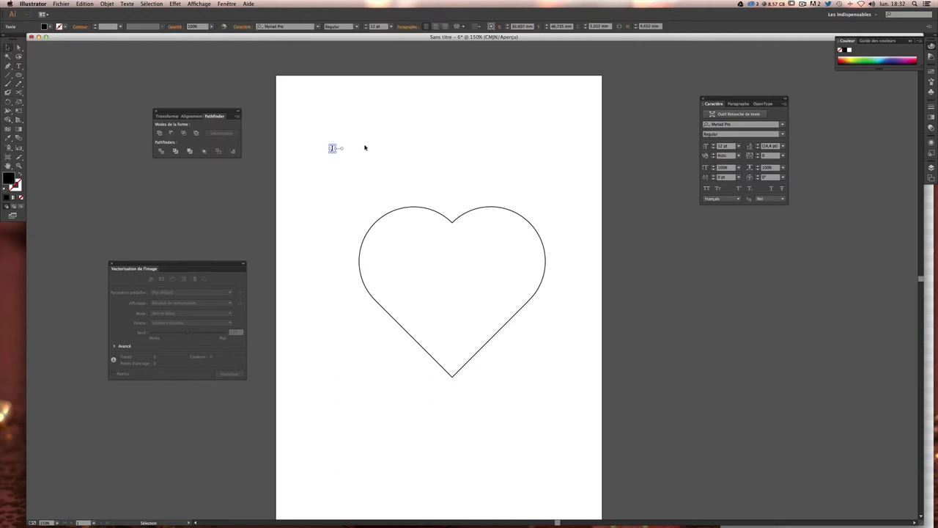
left_click(364, 148)
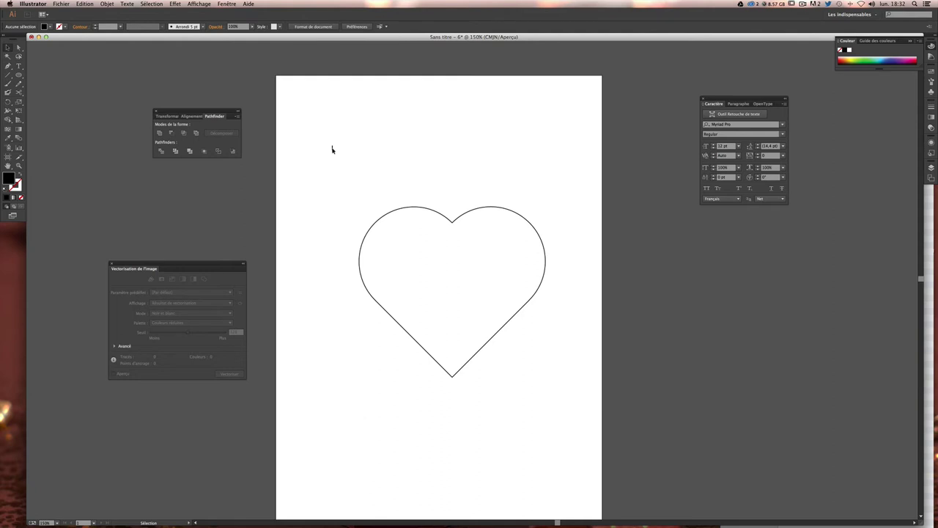
key("t")
left_click(332, 149)
type("I")
key("Escape")
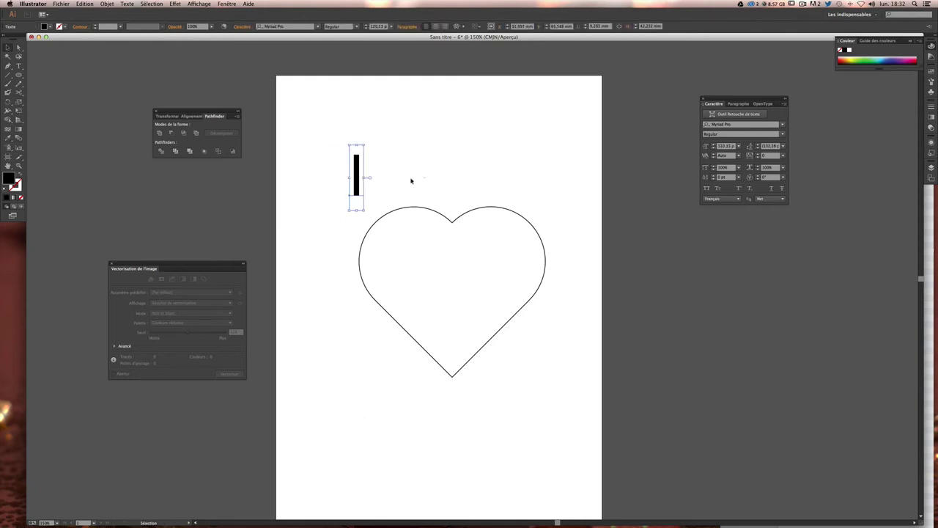
- Copy the 'I' to the right and extend it to read 'Irish'
mouse_move(358, 178)
left_mouse_down()
mouse_move(327, 146)
mouse_move(453, 162)
left_mouse_up()
double_click(456, 146)
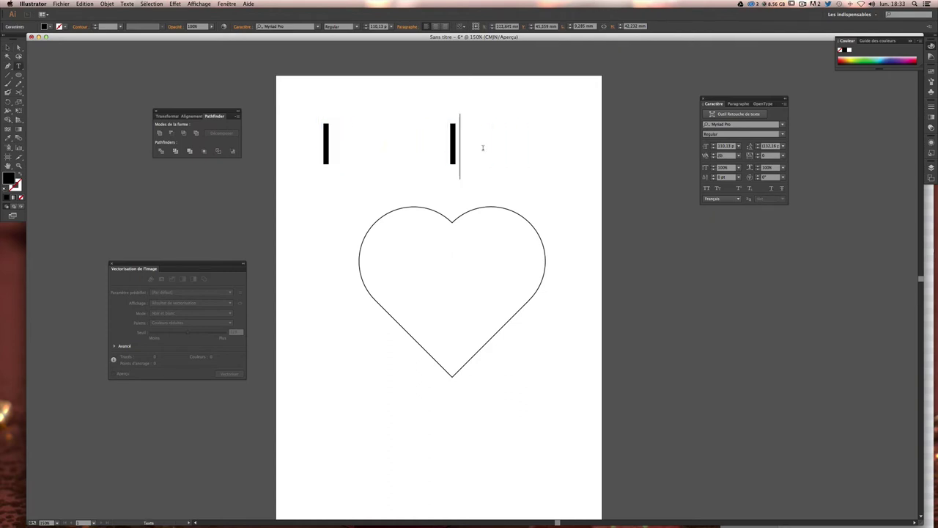
type("rish")
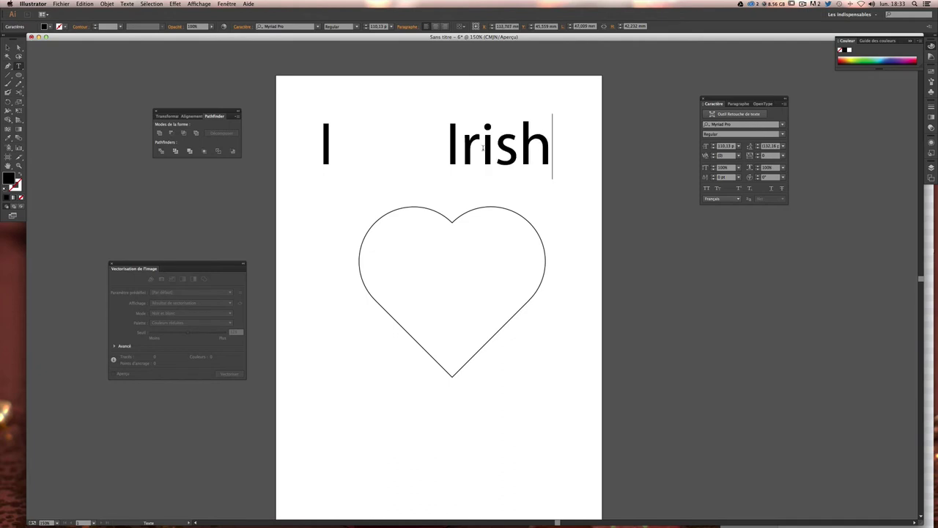
double_click(483, 148)
left_click(520, 156)
- Set the word 'Irish' to all capitals so it reads 'IRISH'
double_click(521, 156)
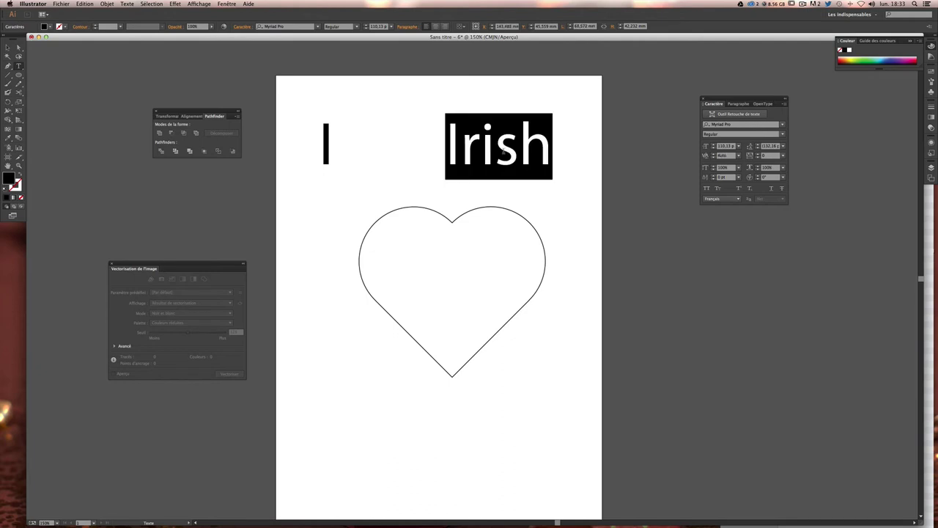
double_click(472, 147)
left_click(707, 190)
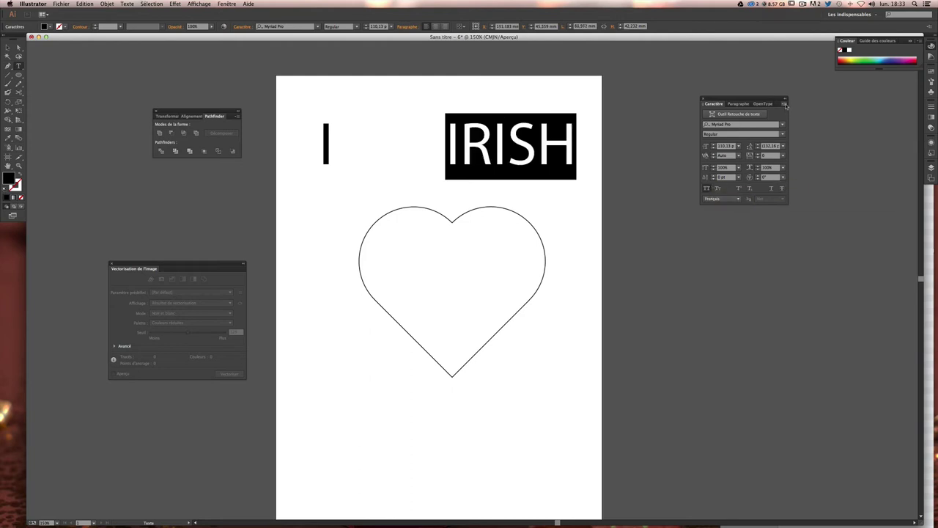
- Expand the Character panel to its full options and exit text editing
left_click(785, 106)
left_click(801, 105)
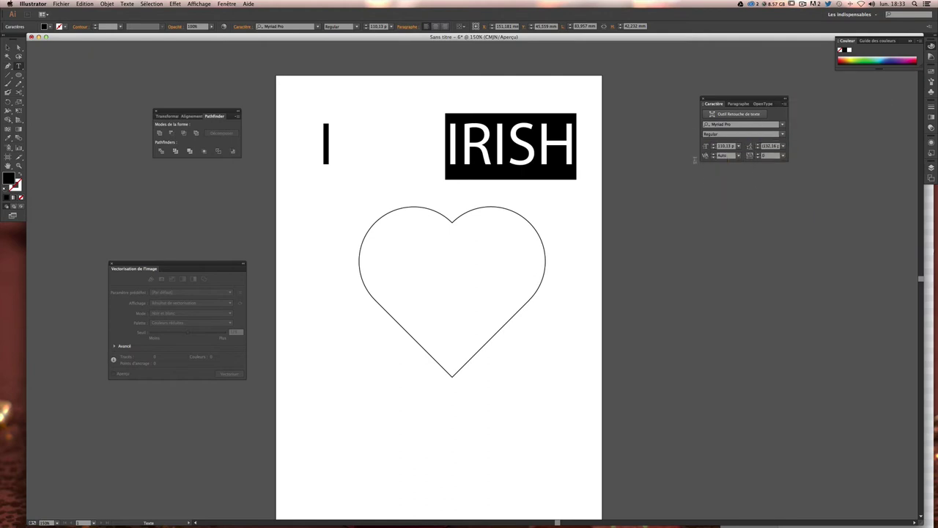
left_click(785, 106)
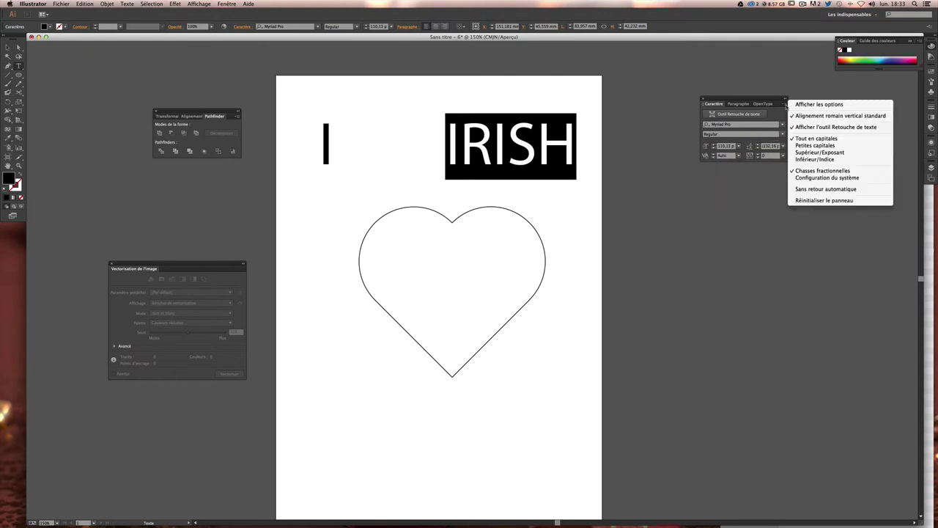
left_click(715, 105)
left_click(715, 105)
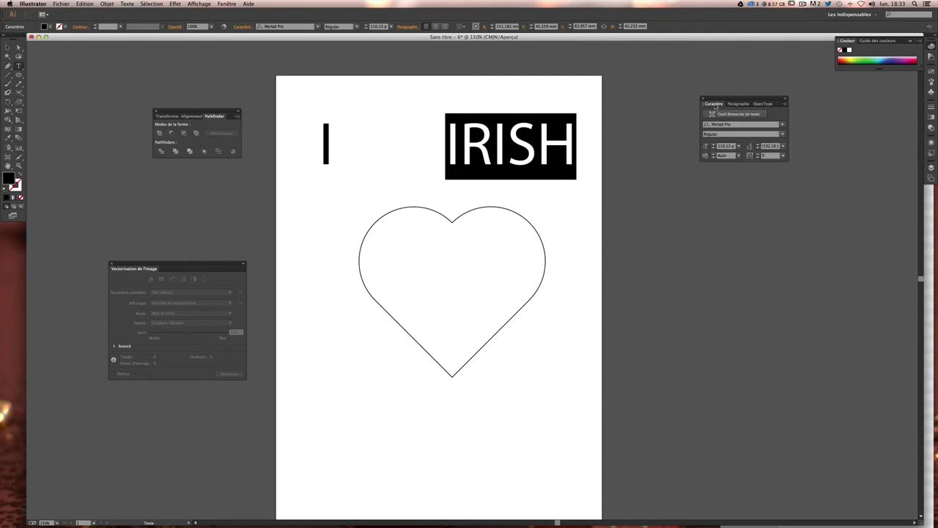
left_click(784, 106)
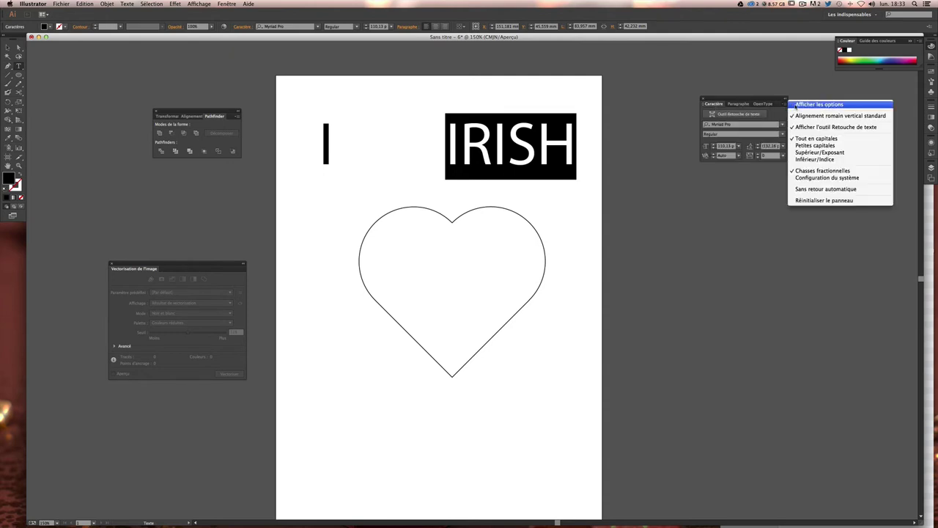
left_click(814, 105)
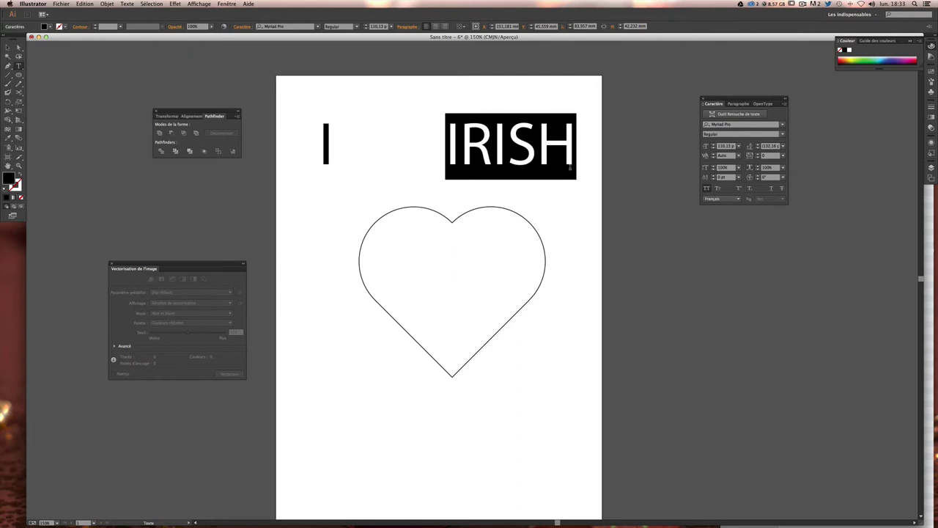
key("Escape")
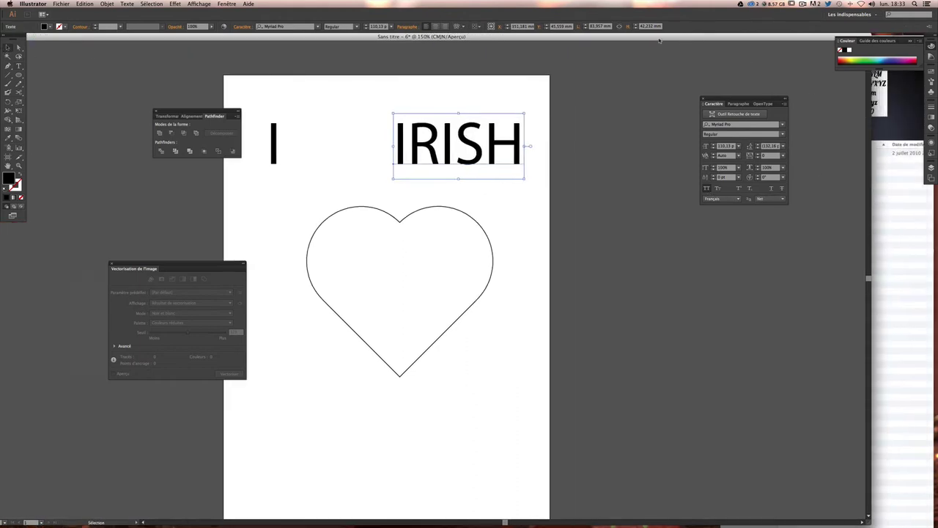
- Check the Lobster font name in Finder, then set both the I and IRISH text to Lobster 1.4
key("super+Tab")
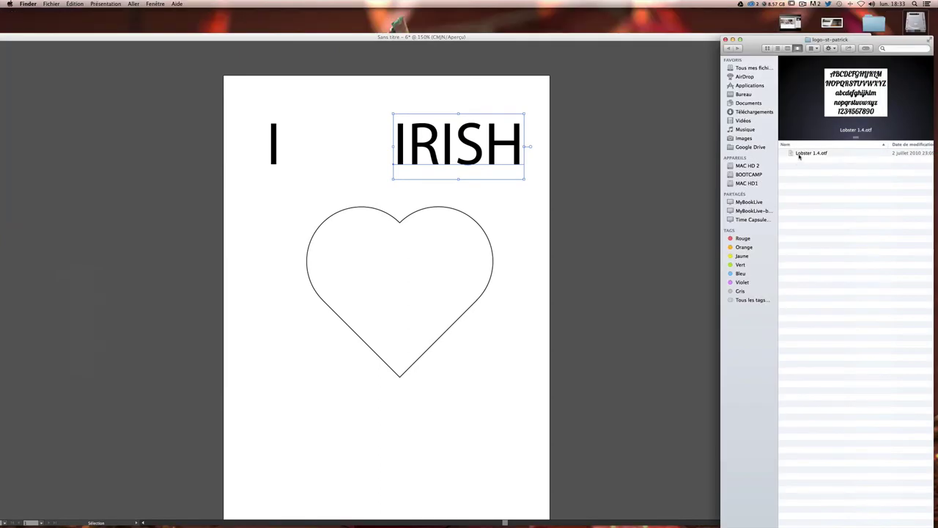
left_click(661, 168)
left_click_drag(264, 109, 546, 185)
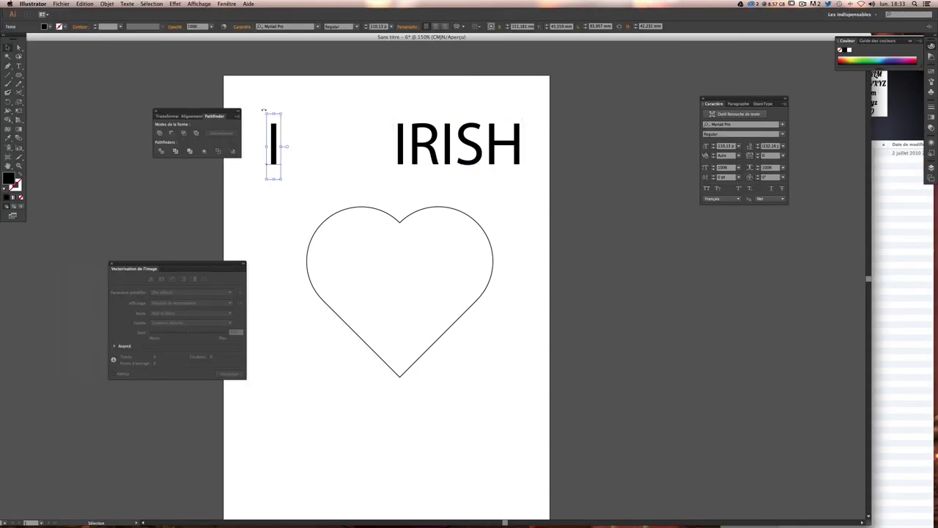
left_click(733, 126)
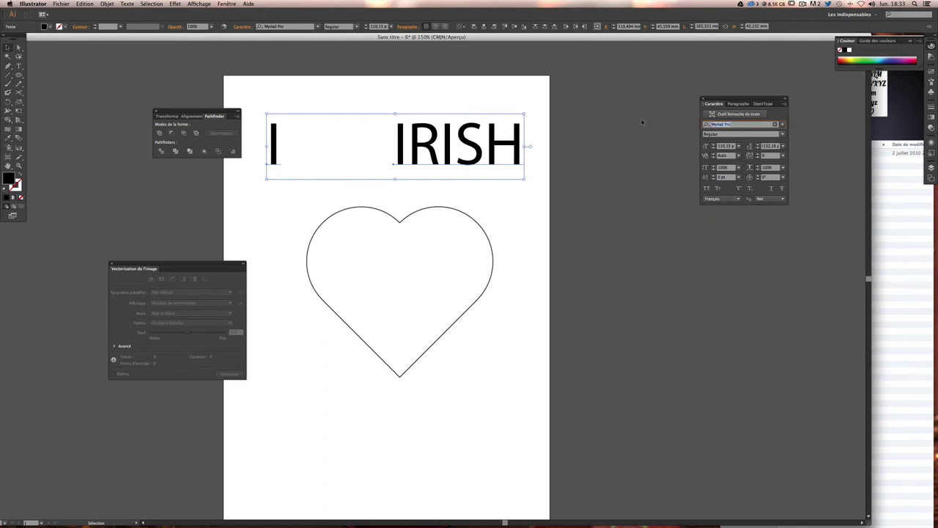
type("Lob")
key("Return")
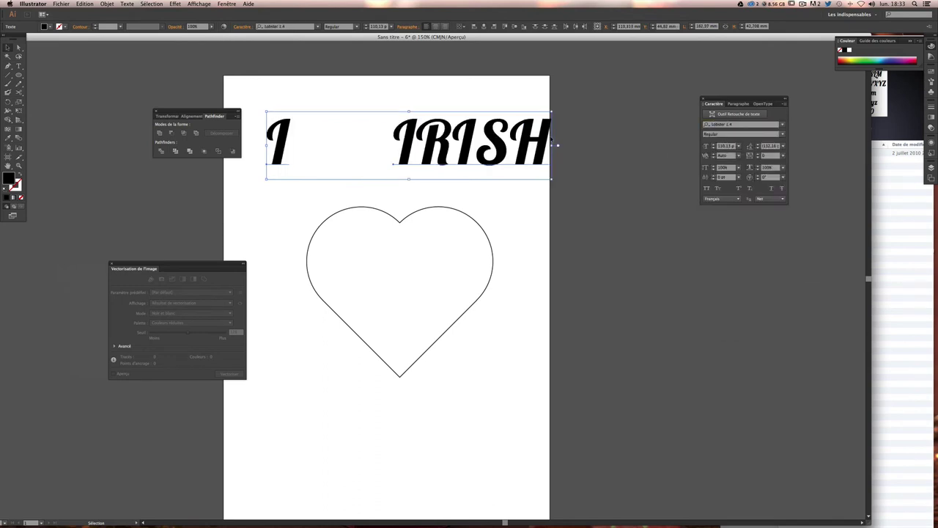
- Turn off All Caps on IRISH so it reads 'Irish' in mixed case
left_click(498, 197)
left_click(469, 163)
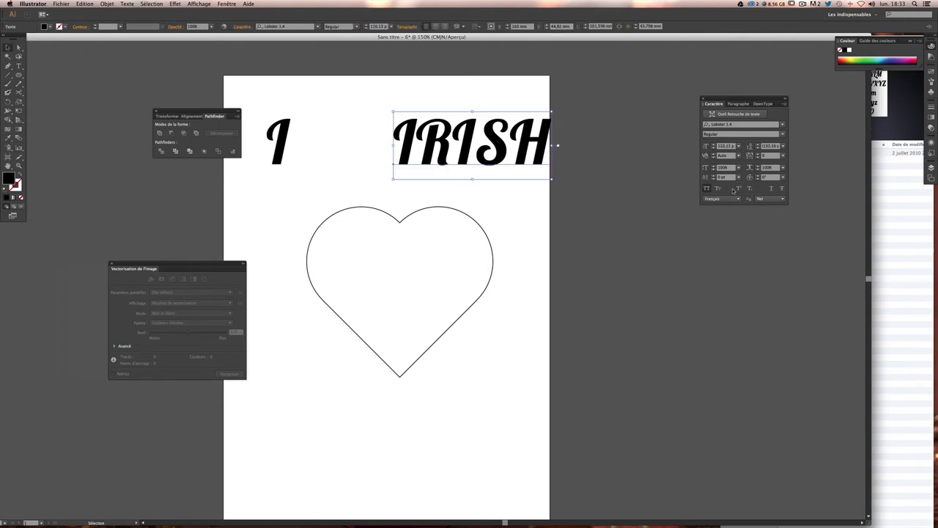
left_click(705, 190)
left_click(705, 190)
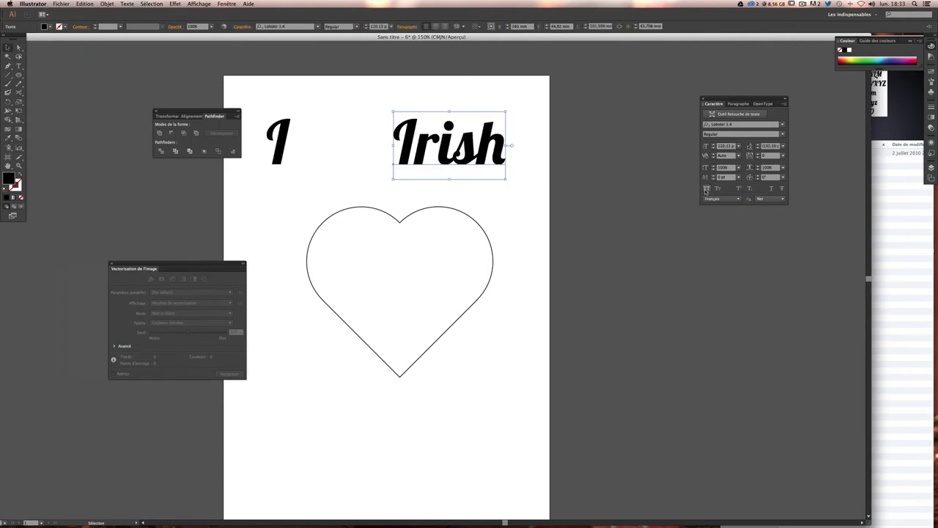
left_click(325, 139)
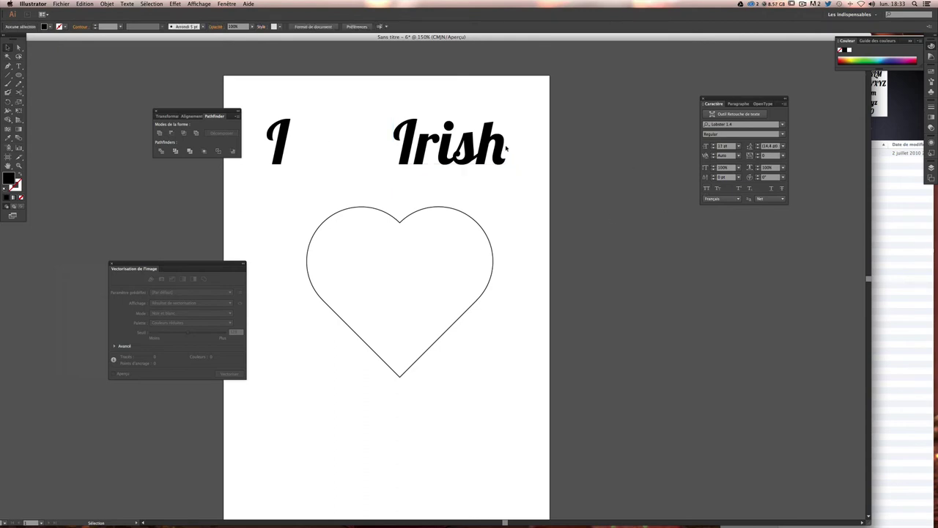
- Swap the heart outline's fill and stroke to make it a solid black heart
scroll(540, 192, "left", 3)
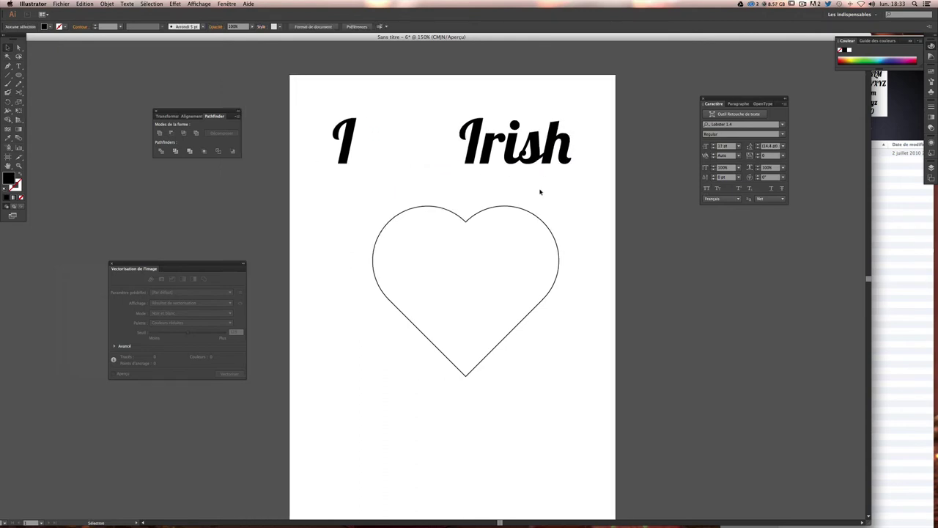
left_click(516, 215)
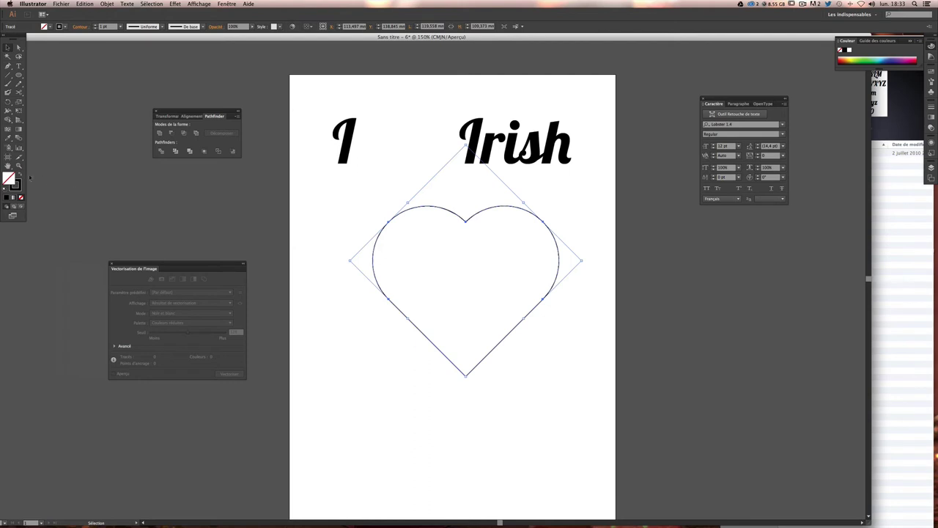
left_click(19, 176)
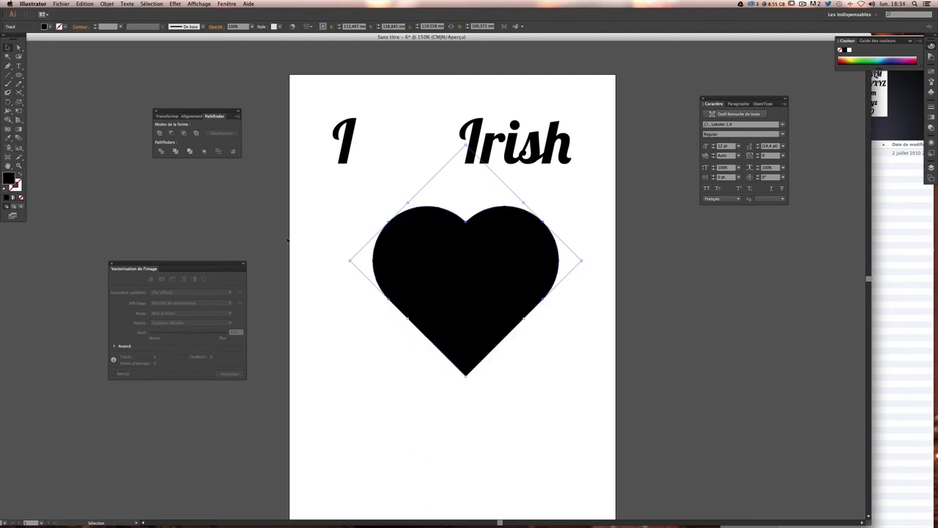
left_click(584, 374)
- Shrink the black heart and move it between 'I' and 'Irish' to read I ♥ Irish
left_click(494, 310)
left_click_drag(466, 377, 460, 342)
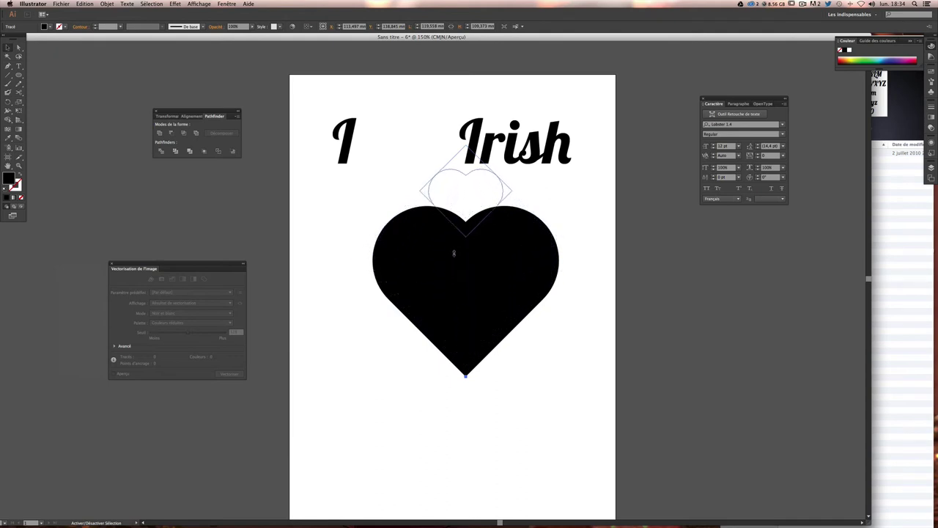
mouse_move(460, 342)
left_mouse_down()
mouse_move(470, 317)
mouse_move(461, 234)
mouse_move(402, 168)
mouse_move(402, 185)
left_mouse_up()
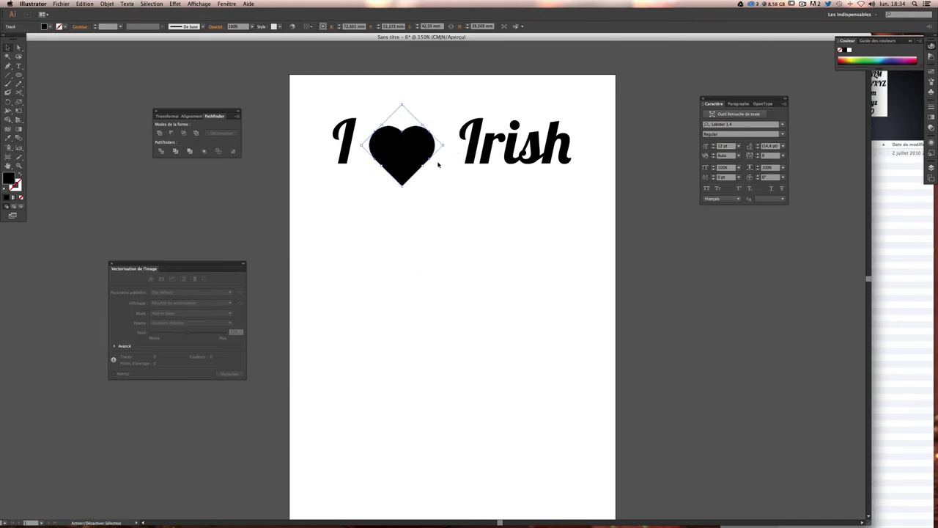
left_click_drag(442, 151, 477, 151)
left_click(475, 178)
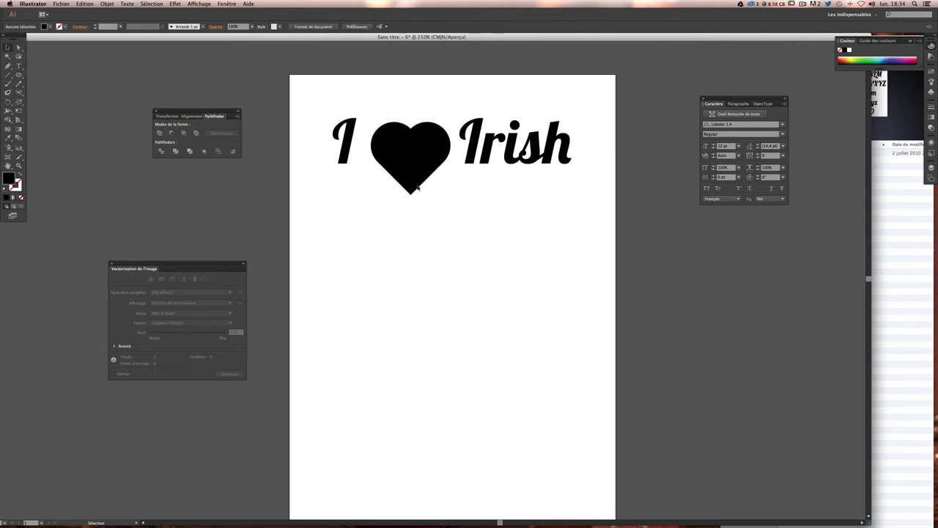
left_click_drag(409, 178, 406, 178)
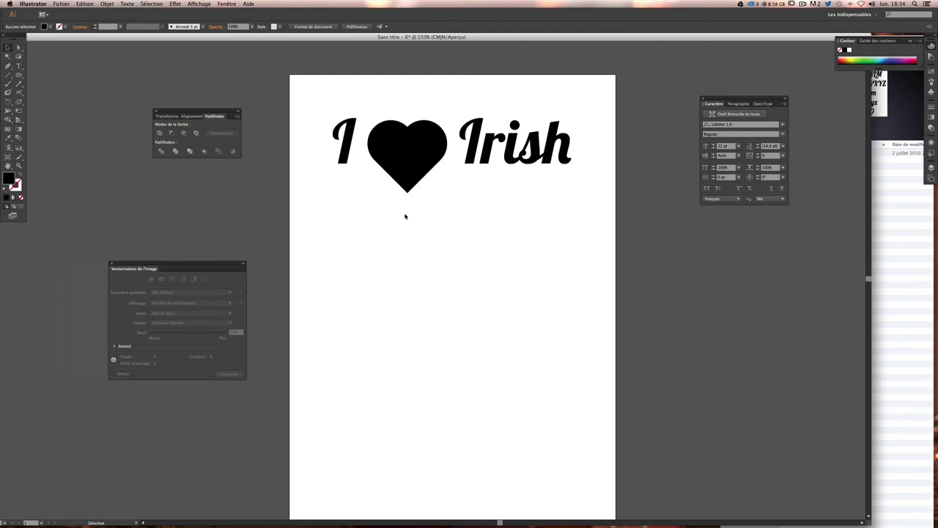
left_click(402, 171)
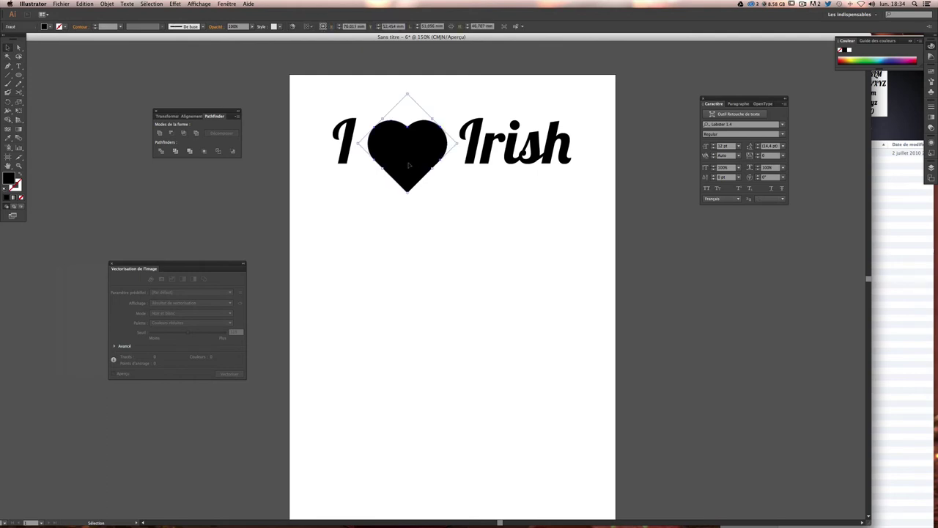
- Alt-drag a duplicate of the black heart below the I ♥ Irish line
left_click_drag(407, 160, 420, 260)
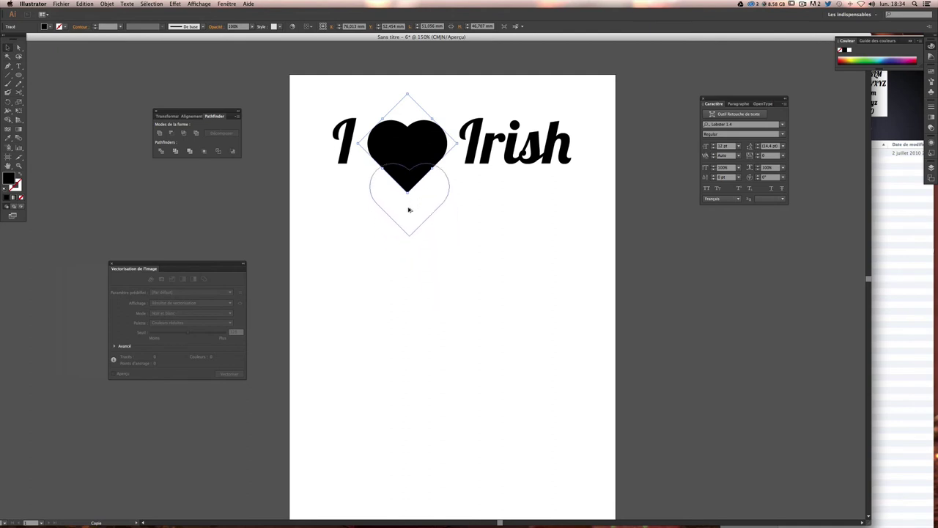
left_click_drag(420, 255, 433, 275)
left_click(517, 285)
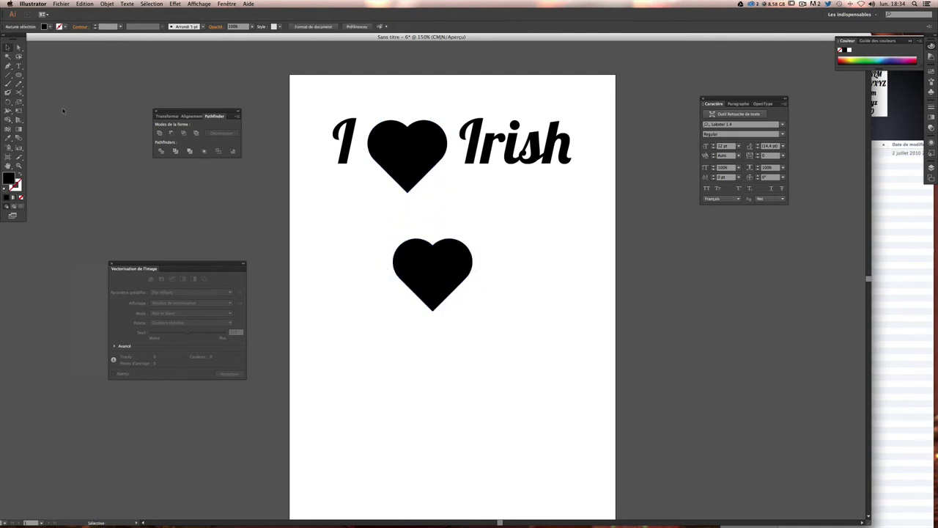
- With the Pen tool active, set the fill colour to white in the Color Picker
left_click(8, 66)
left_click(8, 66)
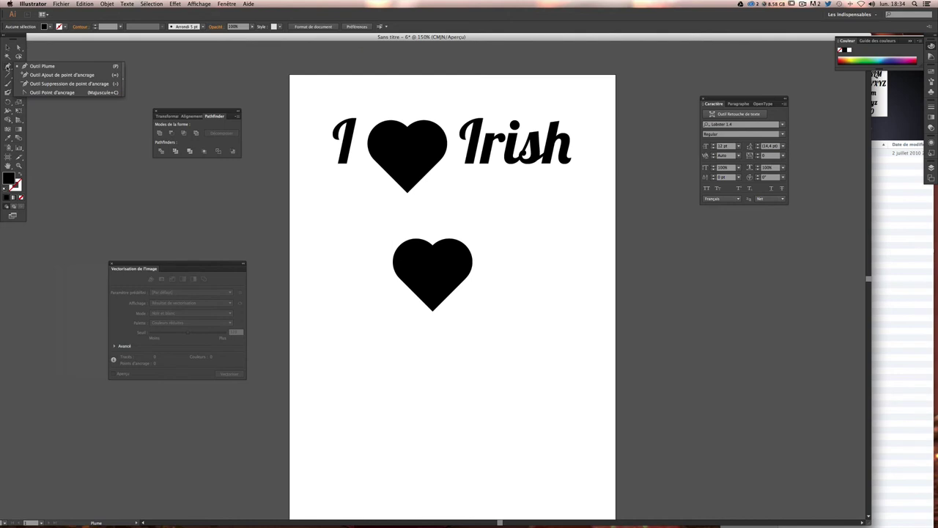
double_click(9, 178)
left_click_drag(389, 228, 374, 219)
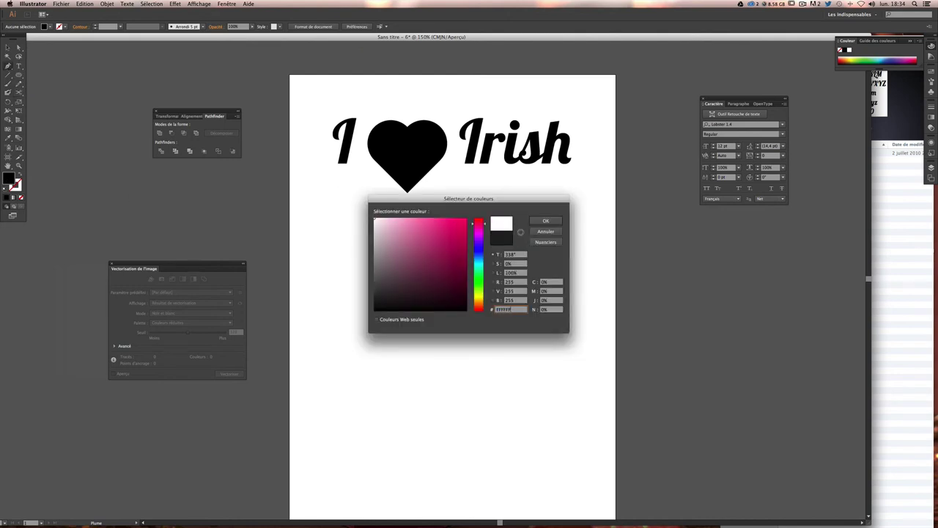
left_click(545, 220)
- Zoom in on the lower heart and draw a first white sliver path from notch to tip
key("super+plus")
key("super+plus")
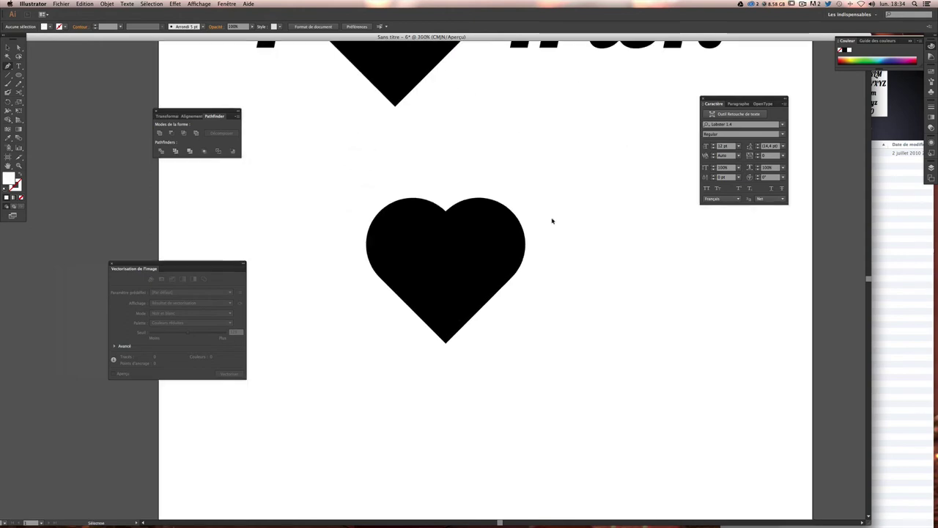
key("super+plus")
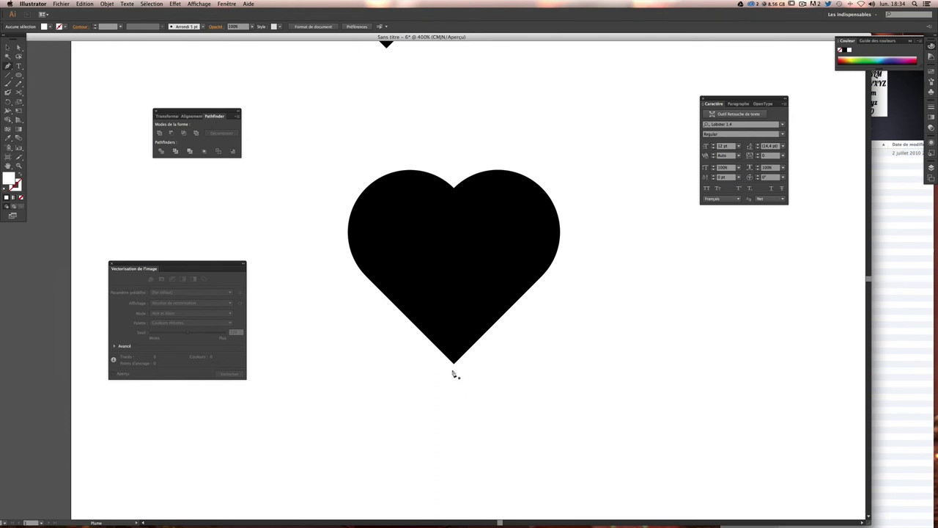
left_click(453, 201)
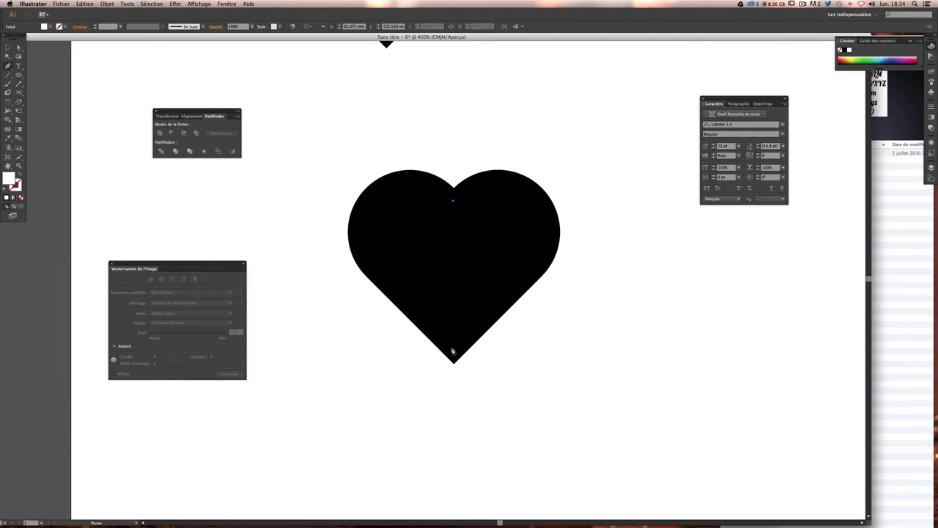
left_click(453, 345)
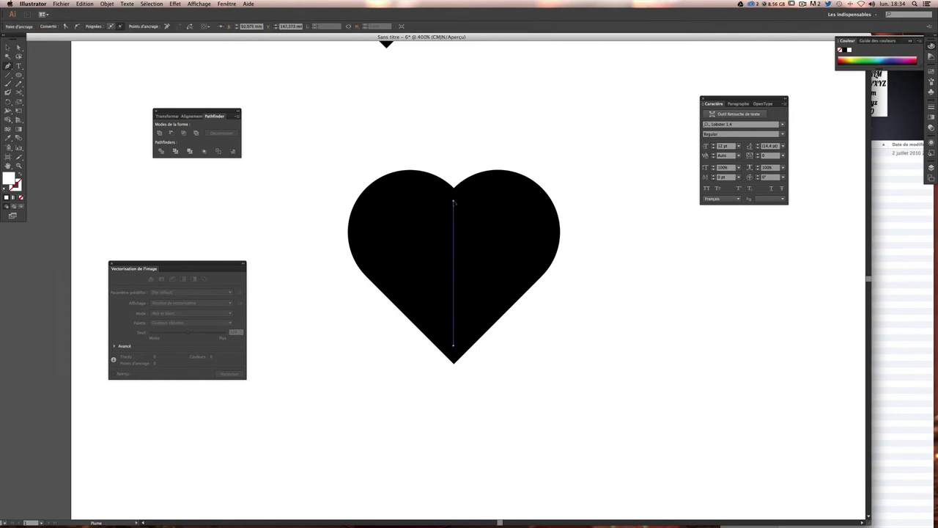
mouse_move(453, 201)
left_mouse_down()
mouse_move(440, 178)
mouse_move(444, 135)
left_mouse_up()
left_click_drag(443, 135, 442, 134)
left_click(598, 391, "super")
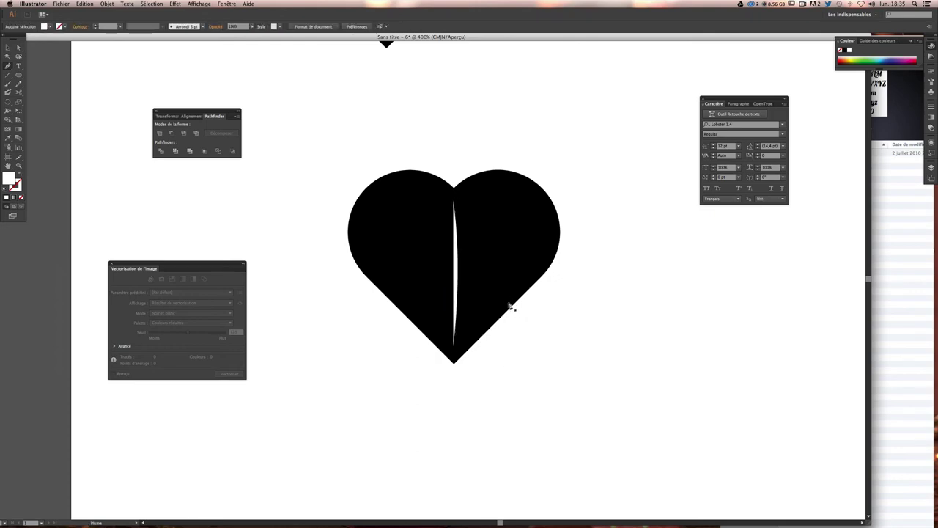
key("super")
left_click(456, 289)
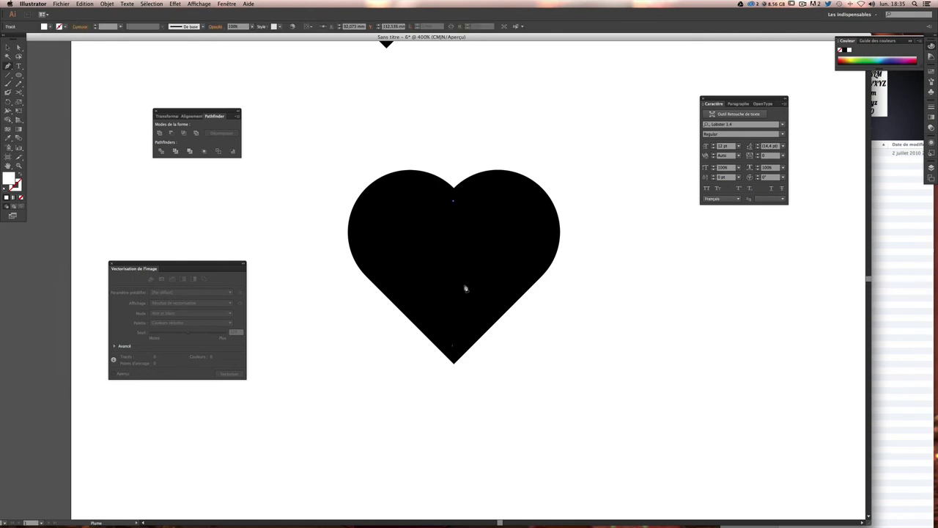
left_click(465, 288, "super")
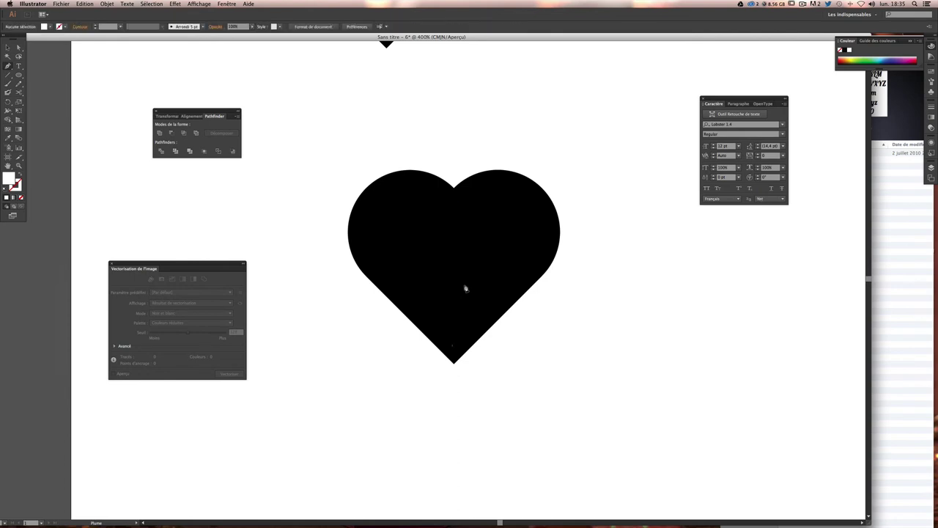
- Redraw a curved vein path from the heart's top notch to its tip, then select it with the heart
left_click(453, 201)
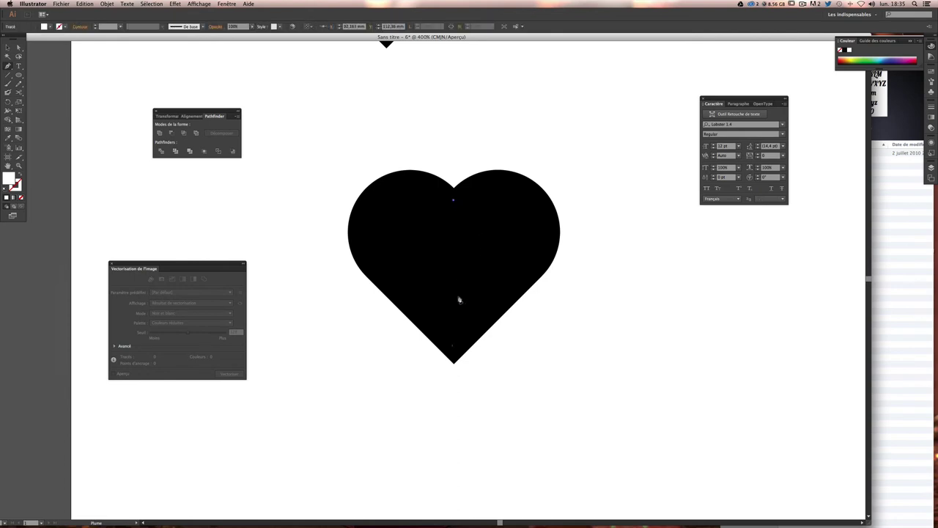
left_click(453, 346)
left_click_drag(453, 347, 444, 429)
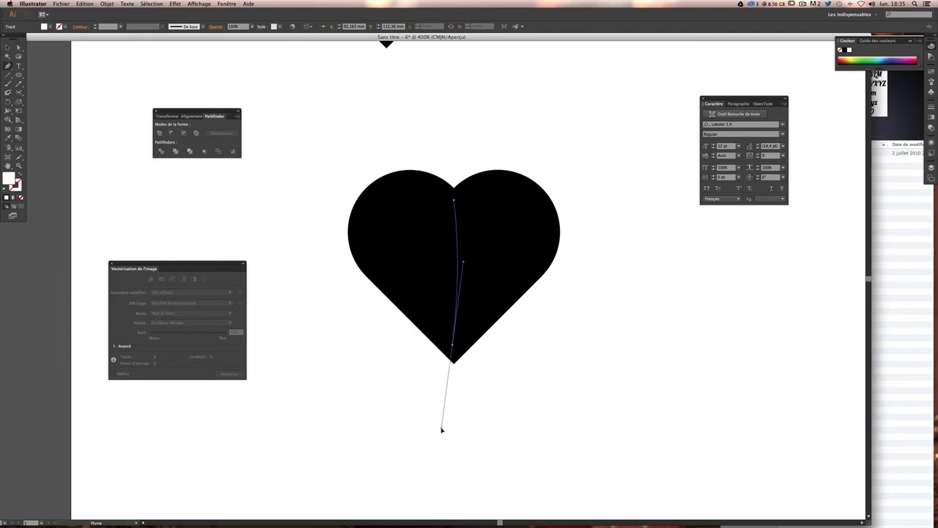
left_click_drag(444, 430, 442, 431)
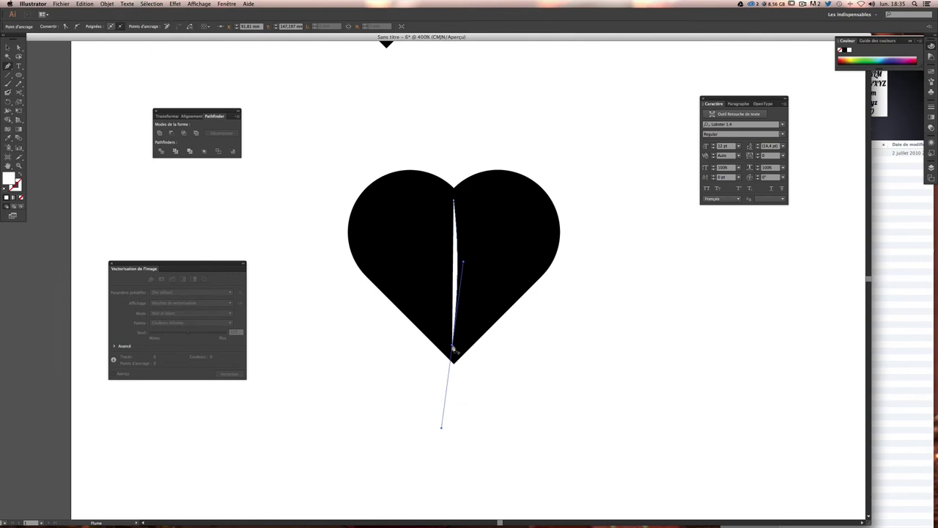
left_click(453, 350)
left_click_drag(455, 204, 438, 118)
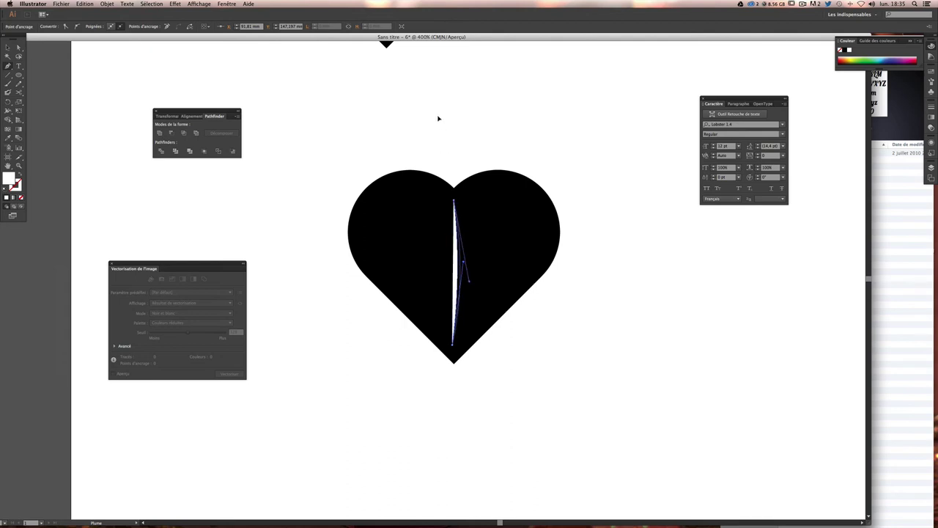
mouse_move(438, 118)
left_mouse_down()
mouse_move(435, 143)
mouse_move(438, 131)
left_mouse_up()
left_click(647, 274, "ctrl")
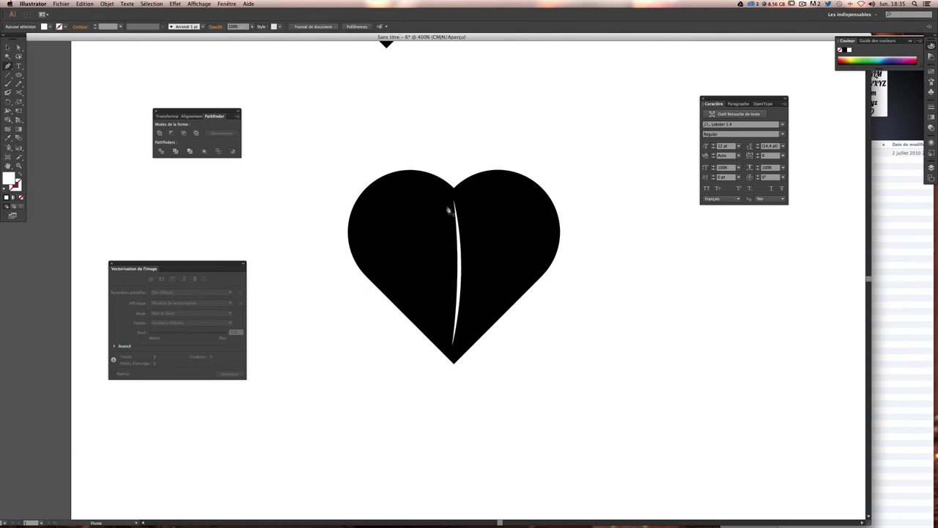
left_click(8, 49)
mouse_move(321, 151)
left_mouse_down()
mouse_move(653, 350)
mouse_move(339, 181)
mouse_move(323, 162)
left_mouse_up()
left_click(659, 351)
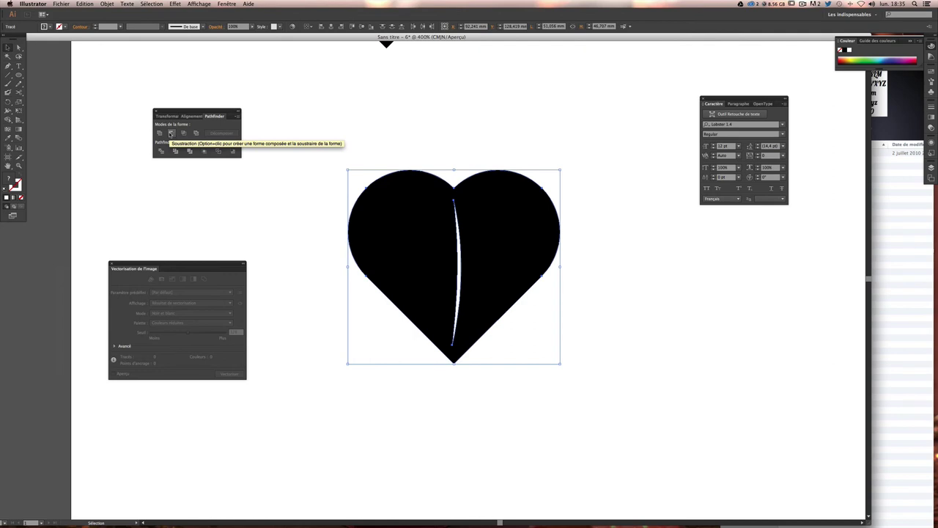
- Apply Pathfinder Minus Front to cut the vein out of the heart, then pan the view
left_click(172, 133)
left_click(297, 140)
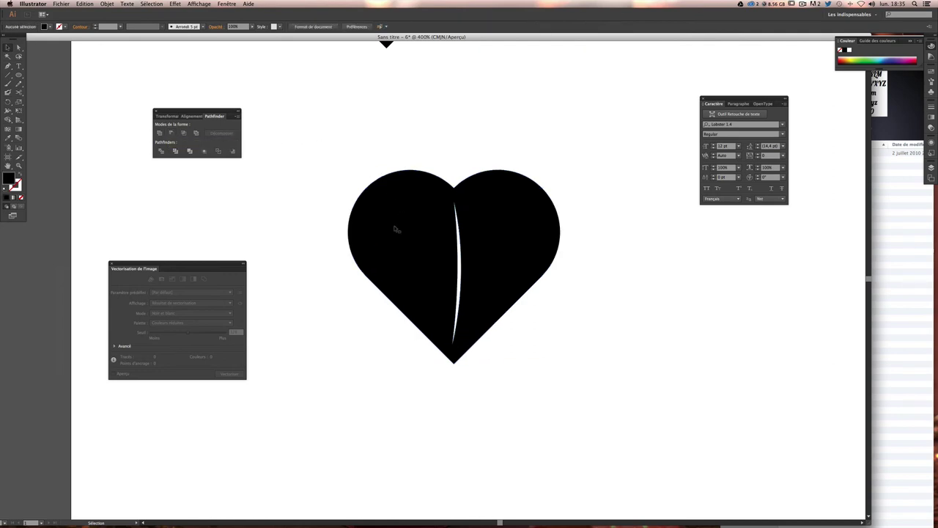
mouse_move(186, 203)
left_mouse_down()
mouse_move(315, 184)
mouse_move(249, 198)
mouse_move(354, 203)
left_mouse_up()
left_click_drag(563, 242, 176, 212)
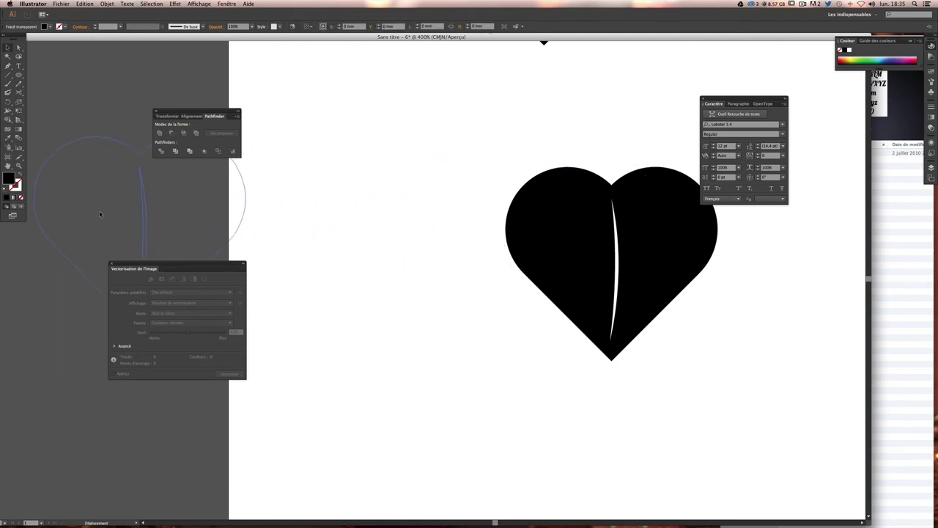
left_click_drag(396, 242, 285, 252)
left_click_drag(356, 242, 428, 239)
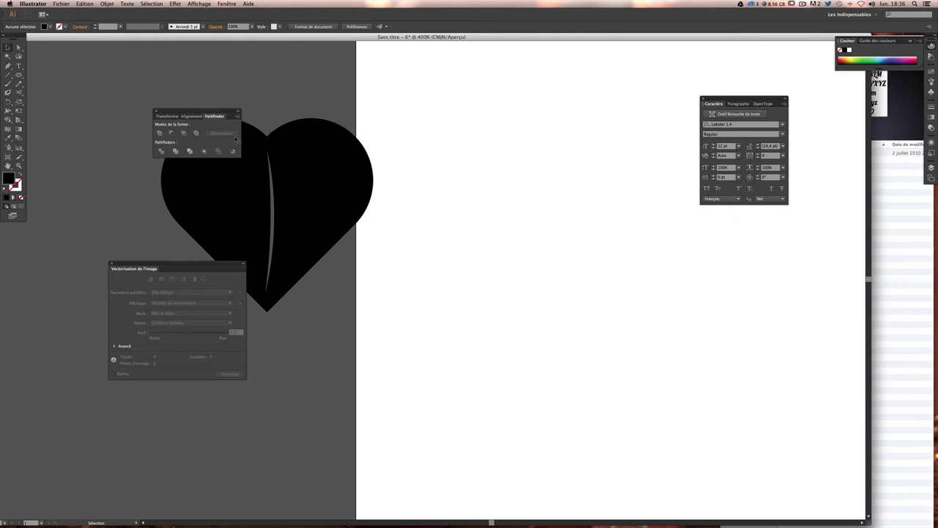
- Draw a large pink-filled circle and send it to the back behind the heart
left_click(18, 74)
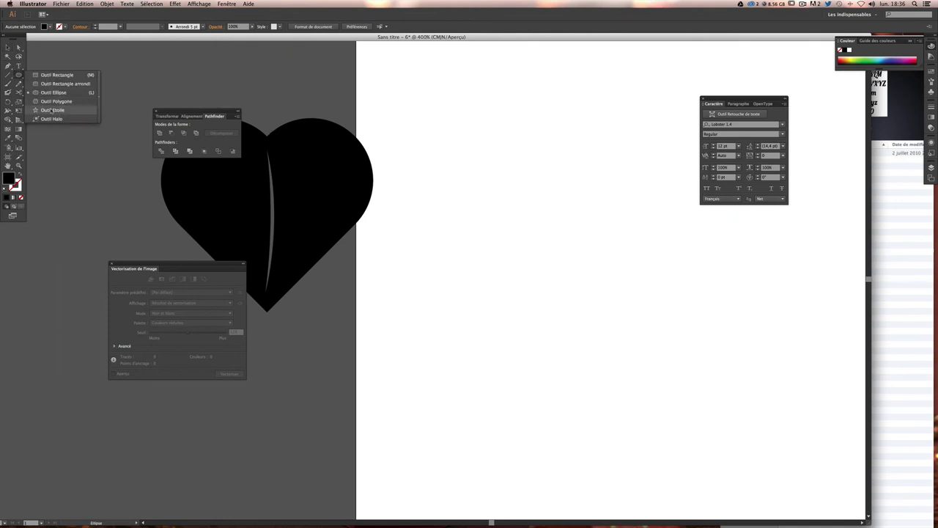
double_click(9, 178)
type("FF0062")
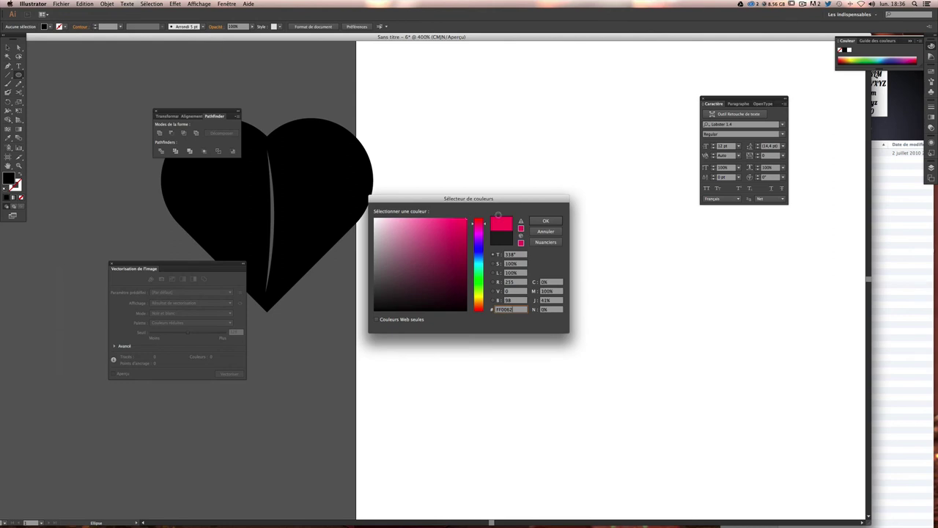
left_click(544, 218)
left_click_drag(91, 86, 412, 392)
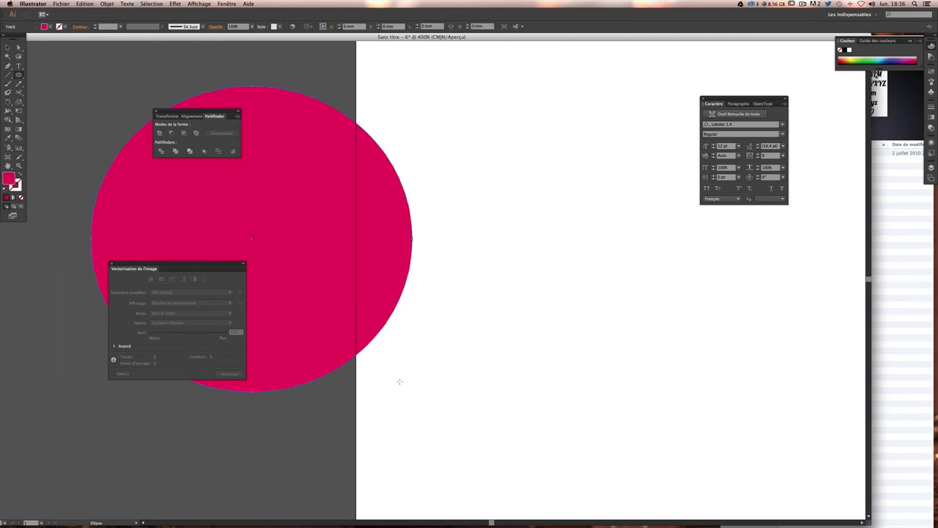
left_click(107, 5)
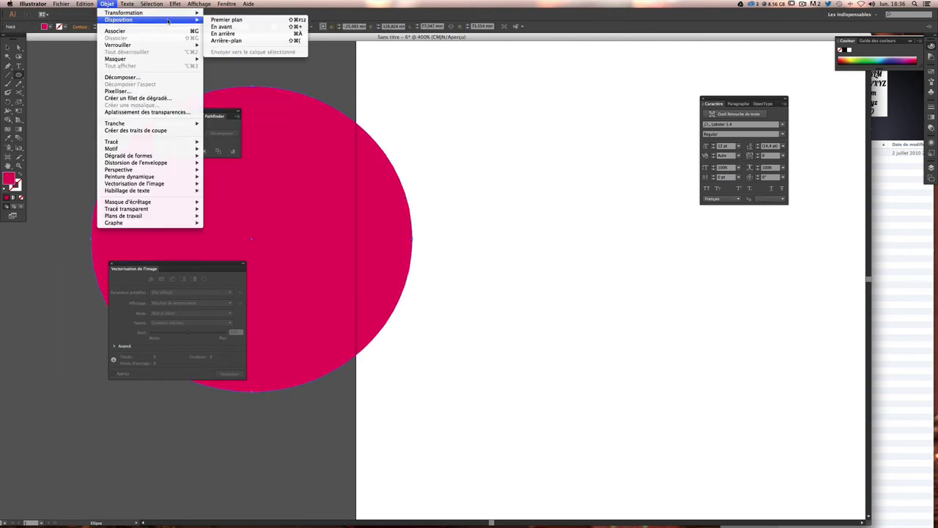
left_click(230, 41)
- Move the veined heart up and left over the pink circle
left_click(8, 47)
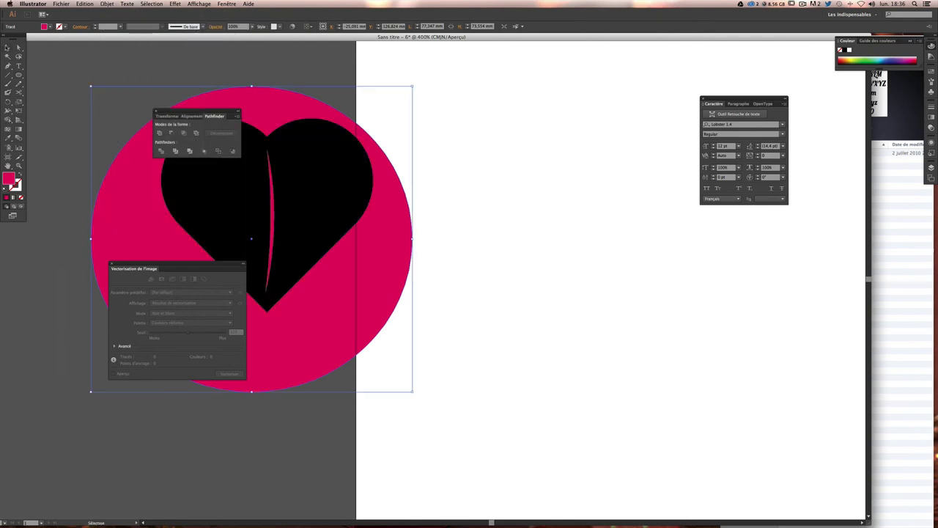
left_click_drag(299, 204, 341, 218)
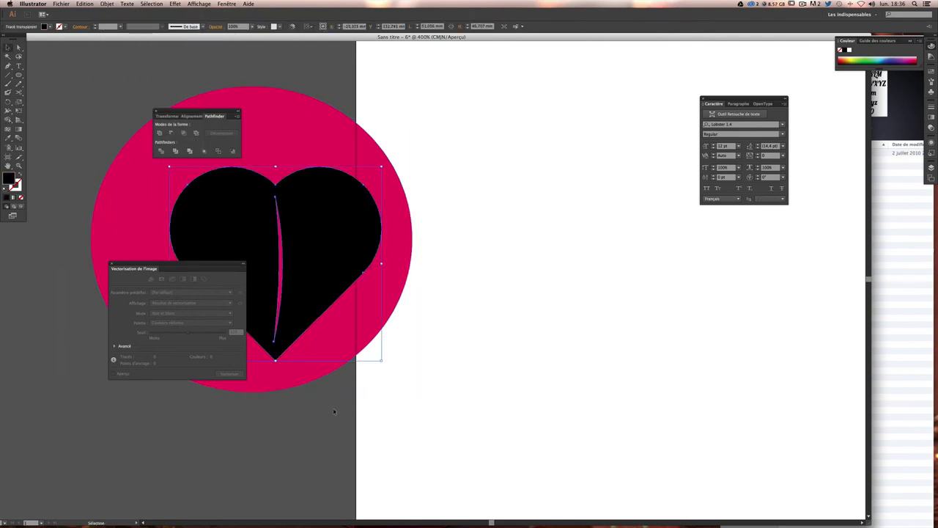
key("ctrl+shift+a")
left_click_drag(288, 258, 274, 243)
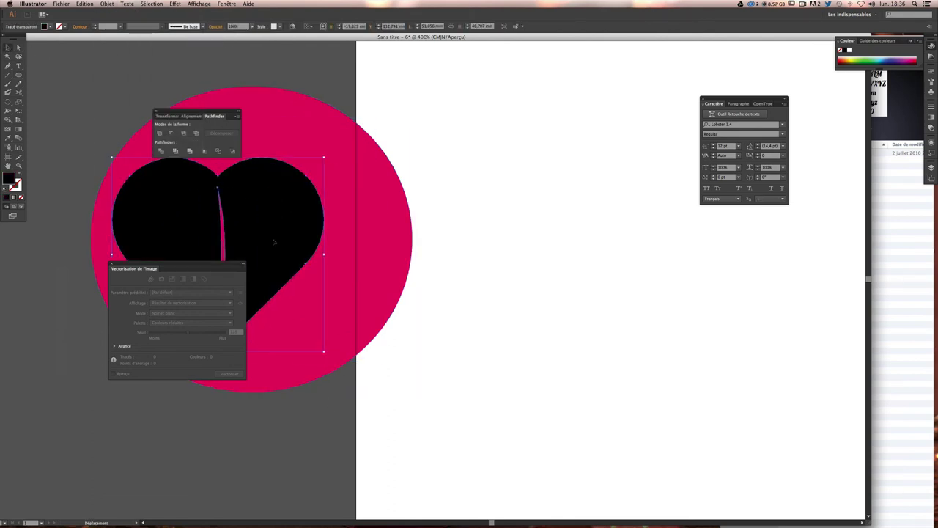
left_click(367, 337)
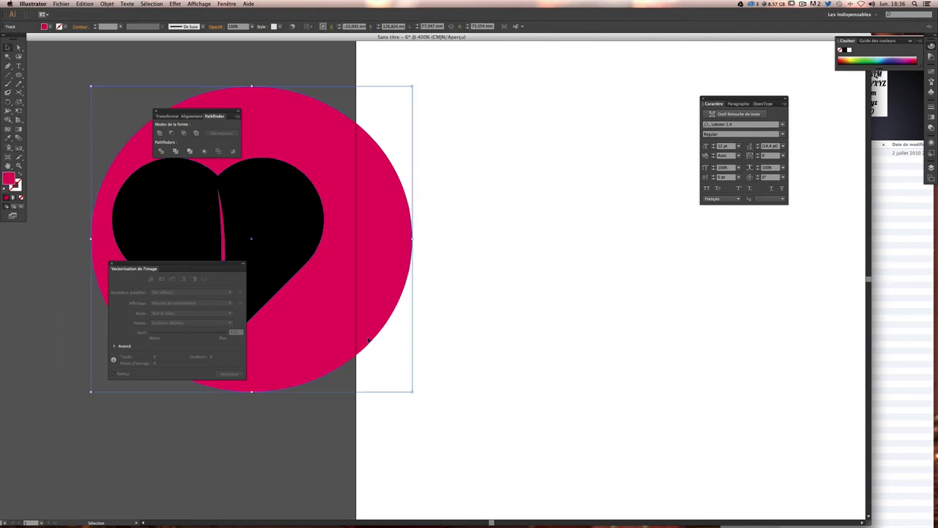
- Delete the pink circle and zoom out to bring the veined heart near the I ♥ Irish text
key("Delete")
left_click_drag(367, 337, 311, 293)
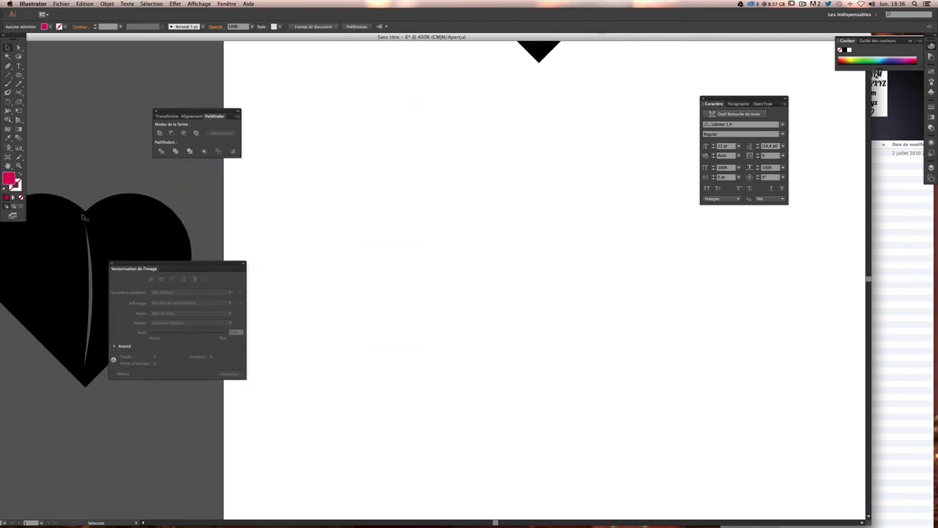
left_click_drag(127, 229, 461, 178)
key("ctrl+minus")
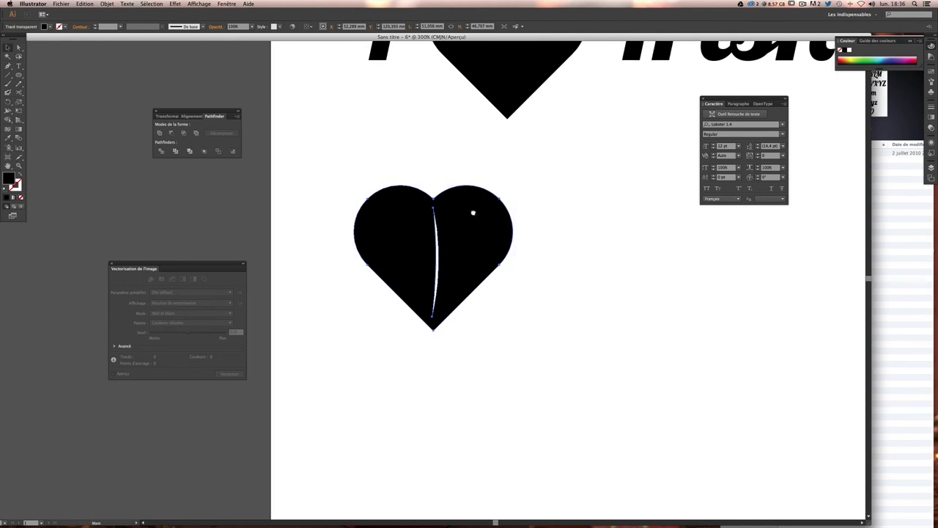
scroll(477, 209, "up", 3)
scroll(477, 210, "right", 3)
left_click(496, 268)
- Rotate the veined heart 90° to point right, shrink it, and place it under the logo heart's left edge
left_click_drag(422, 316, 421, 209)
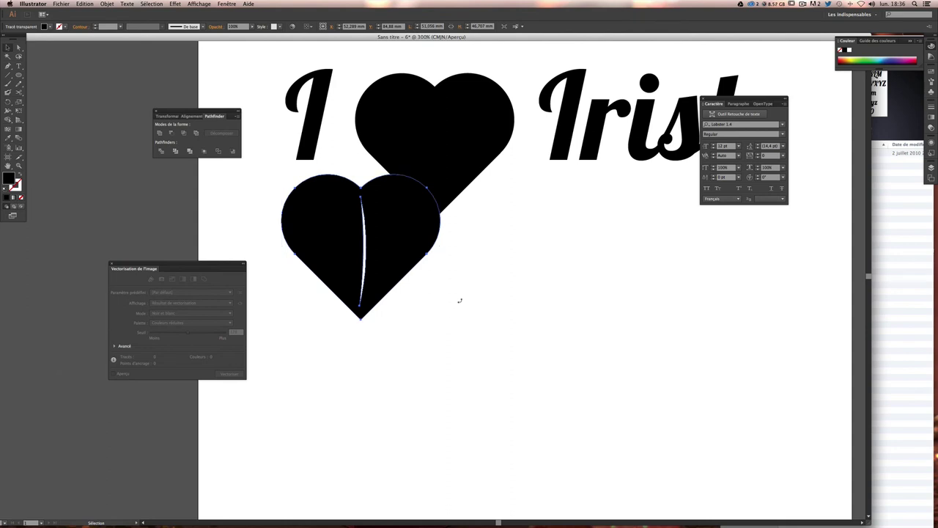
left_click_drag(444, 322, 444, 177)
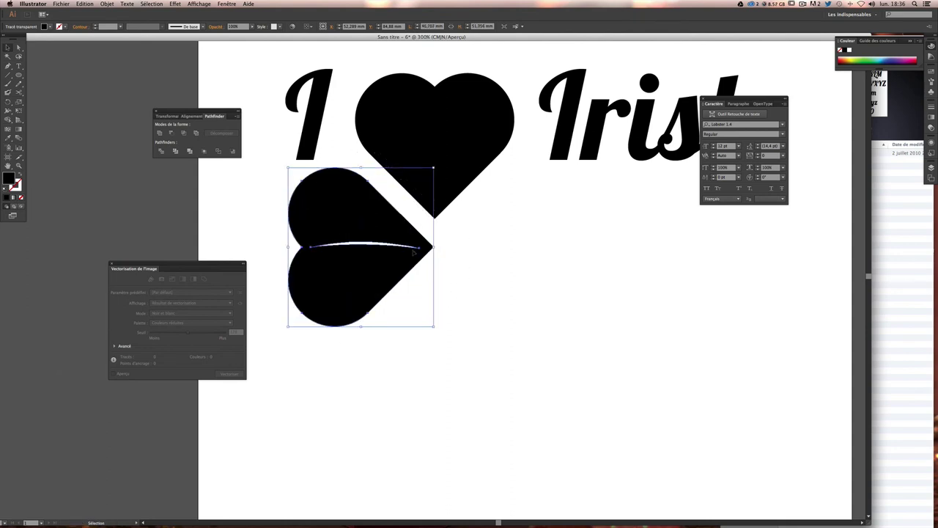
left_click_drag(287, 328, 315, 320)
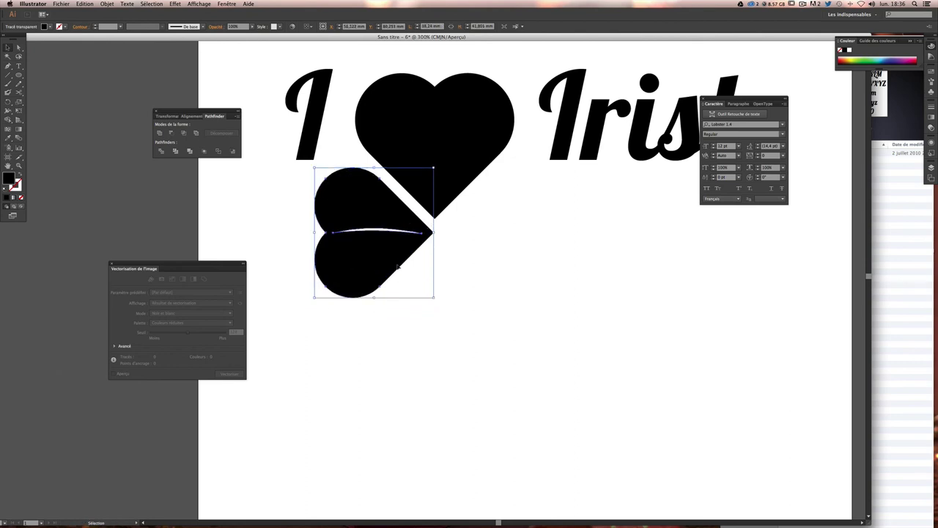
left_click_drag(396, 266, 395, 255)
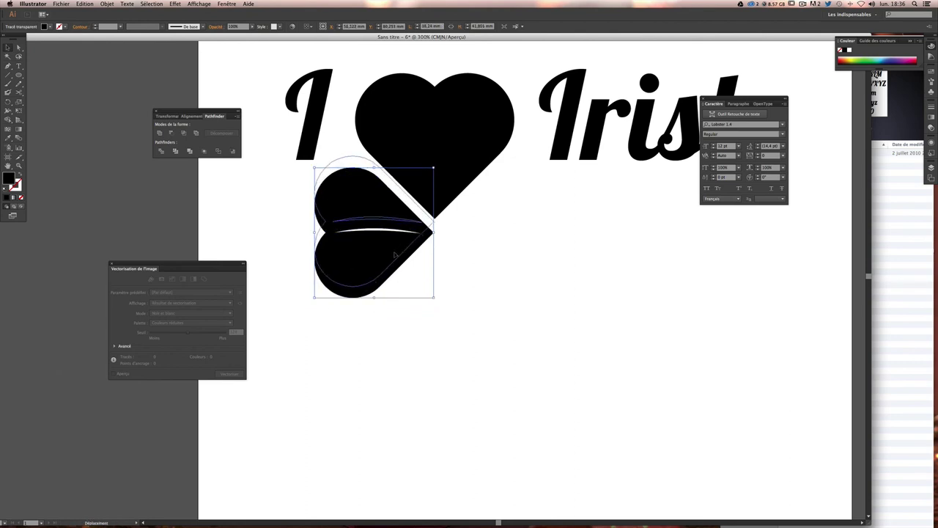
left_click_drag(395, 255, 393, 254)
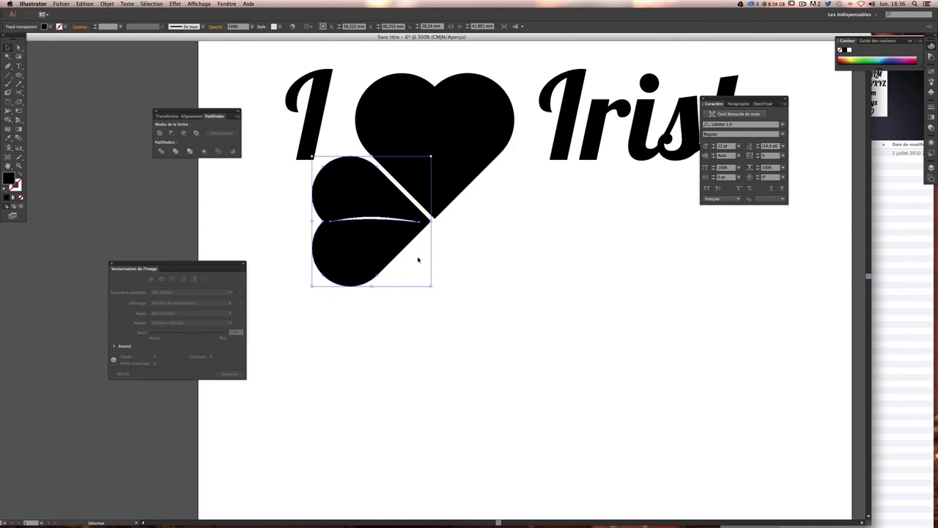
key("Down")
left_click(482, 262)
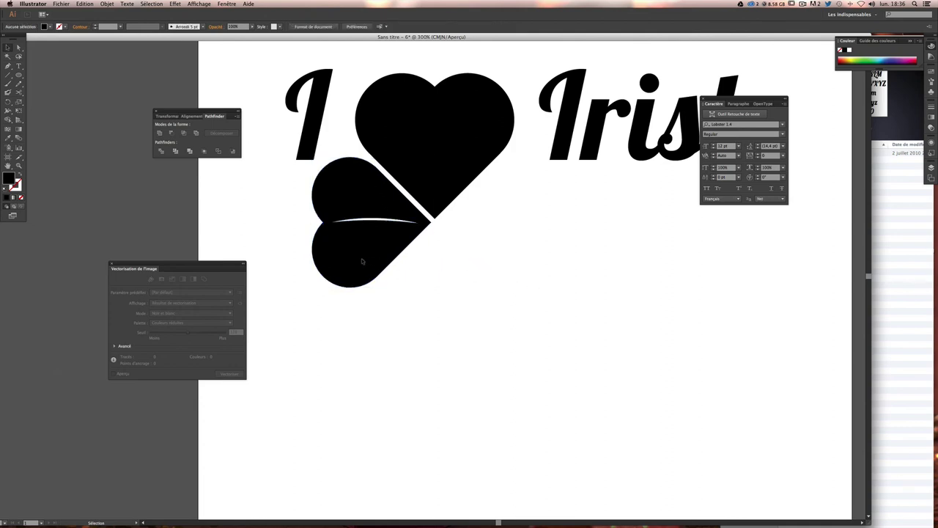
- Alt-drag a copy of the leaf, rotate it to point left, and place it in the upper-right clover spot
mouse_move(361, 258)
left_mouse_down()
mouse_move(473, 313)
mouse_move(480, 353)
left_mouse_up()
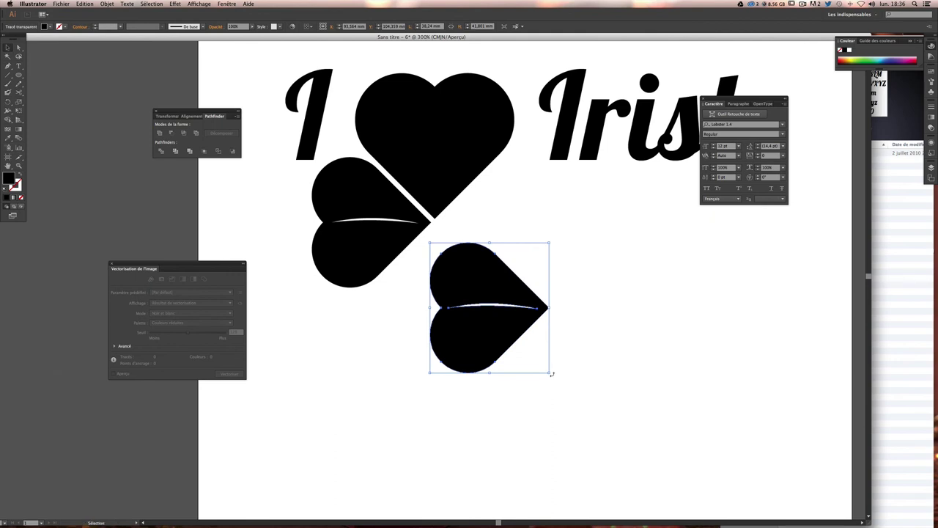
left_click_drag(551, 374, 435, 268)
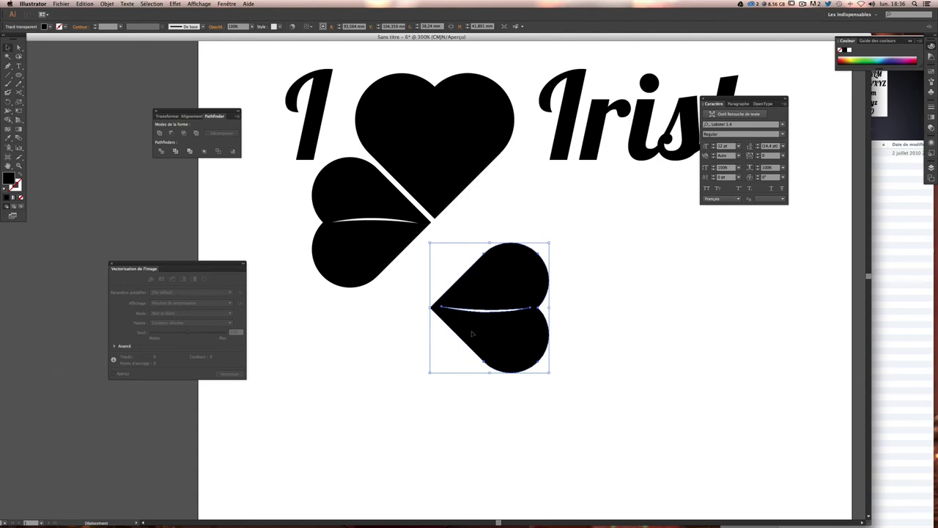
left_click_drag(472, 333, 481, 253)
left_click(599, 329)
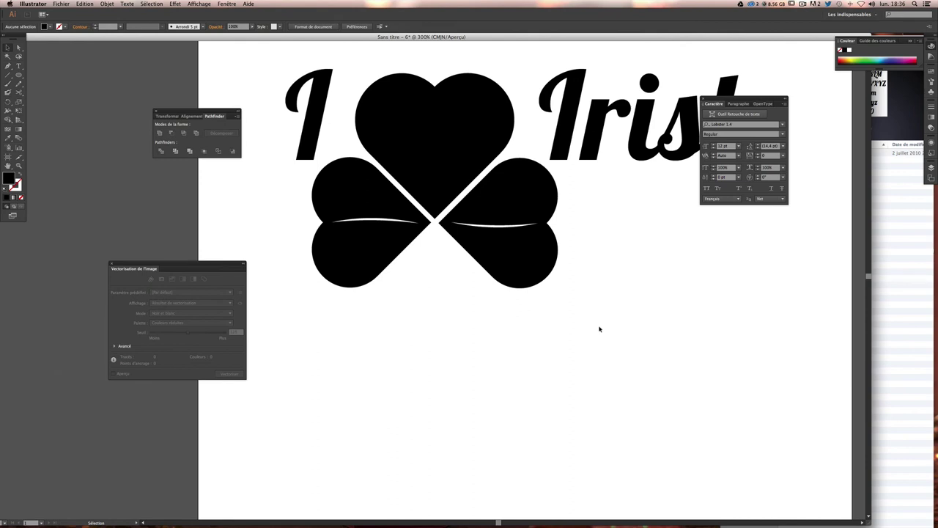
left_click(532, 274)
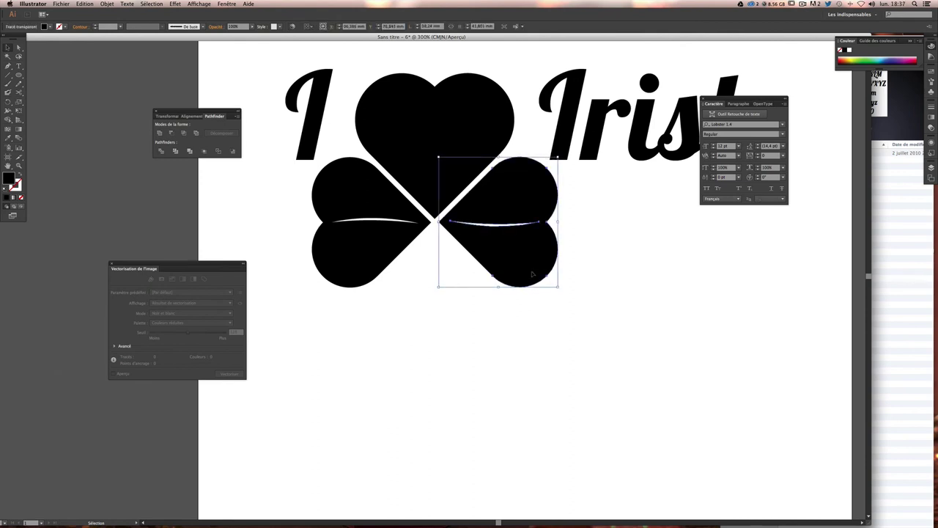
key("ctrl+shift+a")
left_click(496, 270)
left_click(544, 287)
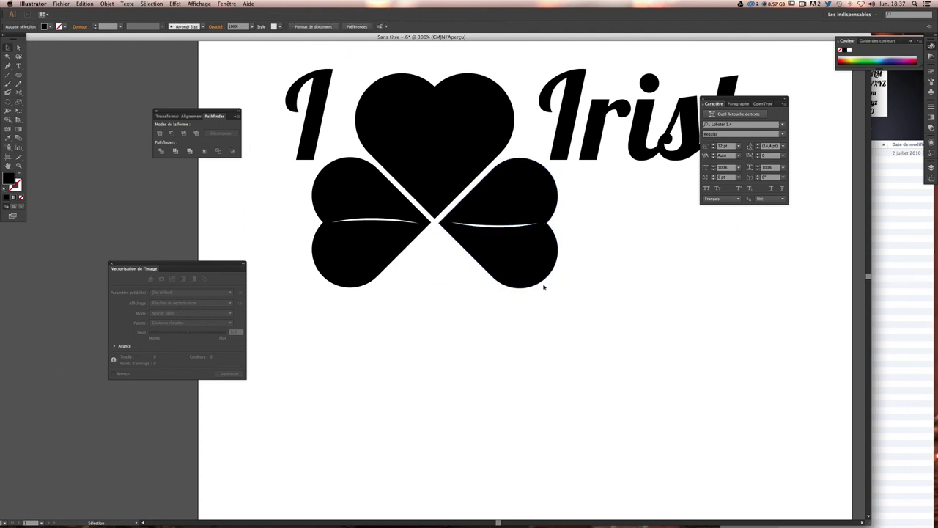
key("ctrl+plus")
key("ctrl+plus")
- Shift the right leaf slightly left to leave an even gap from the left leaf
mouse_move(517, 184)
left_mouse_down()
mouse_move(477, 178)
mouse_move(502, 180)
left_mouse_up()
key("ctrl+plus")
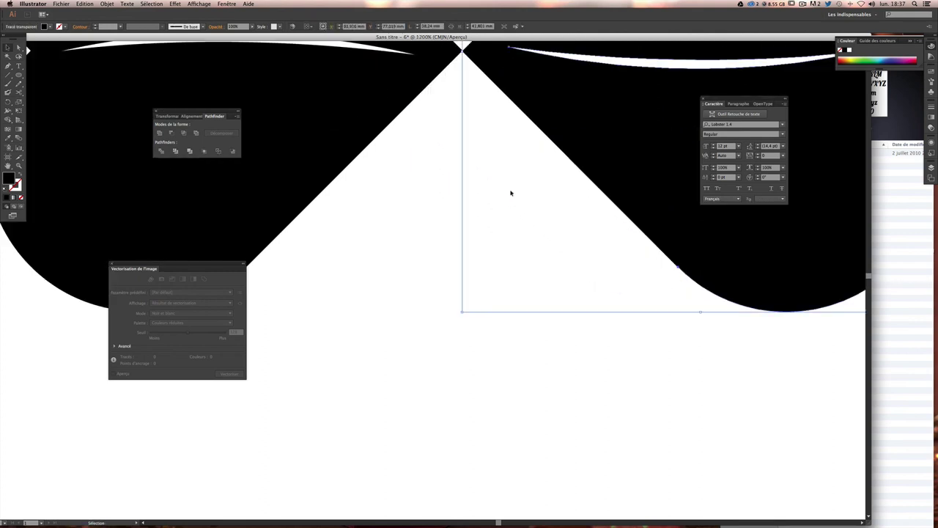
scroll(455, 224, "up", 2)
left_click(503, 226)
scroll(498, 209, "up", 3)
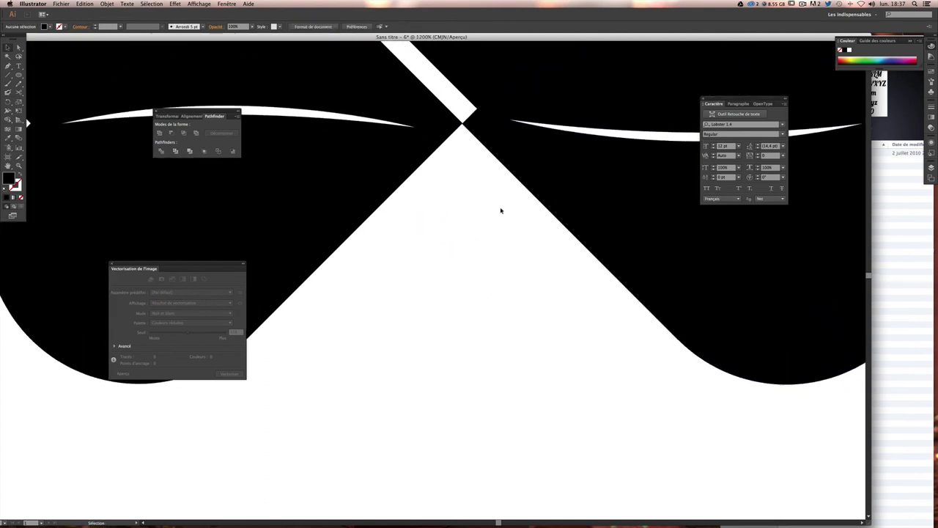
left_click(525, 141)
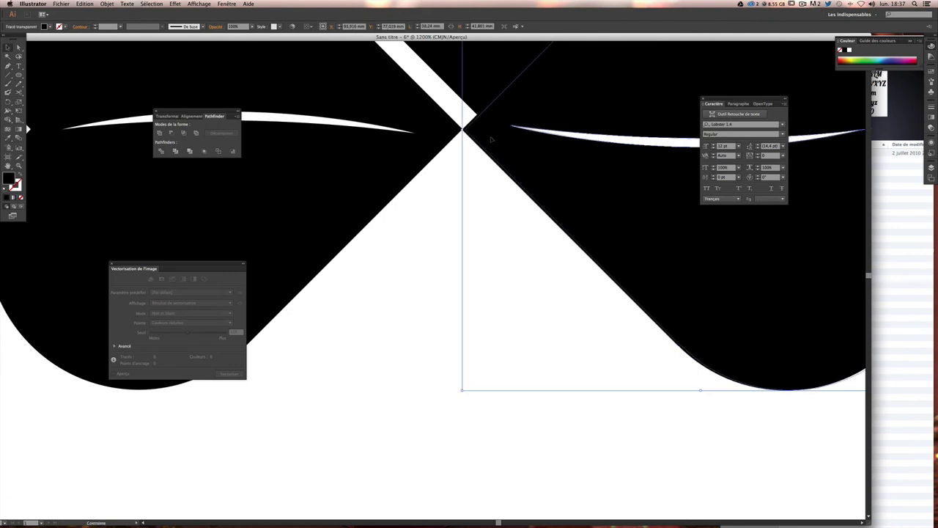
key("ctrl+z")
key("ctrl+shift+a")
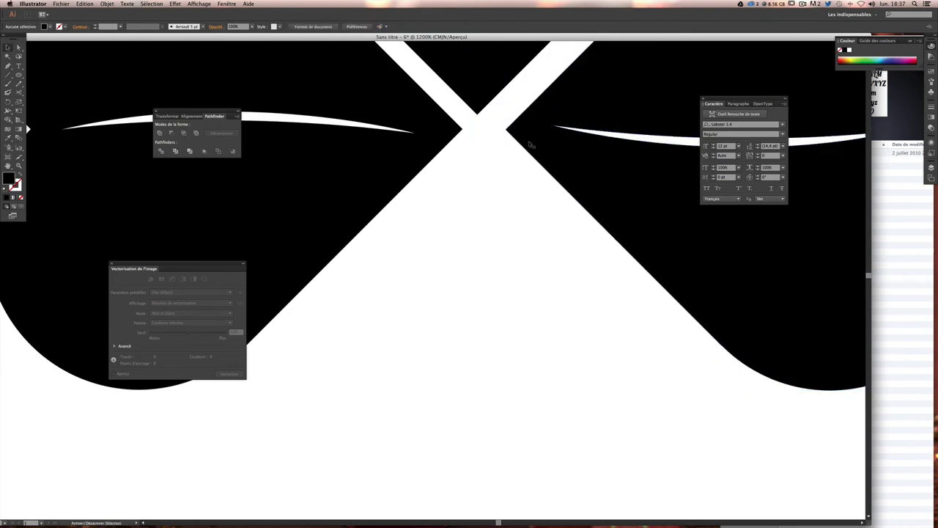
left_click(509, 131)
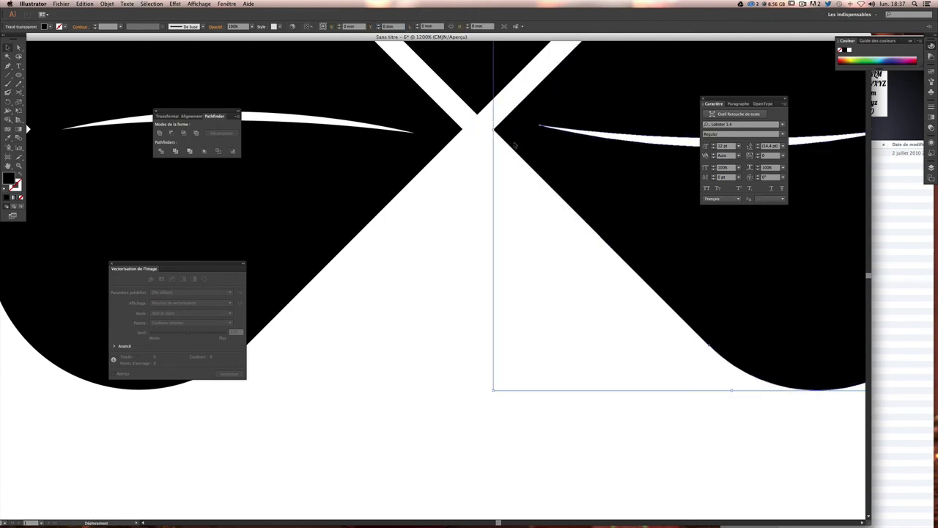
left_click(505, 240)
- Zoom out from the 1200% close-up to view the whole logo
key("ctrl+minus")
key("ctrl+minus")
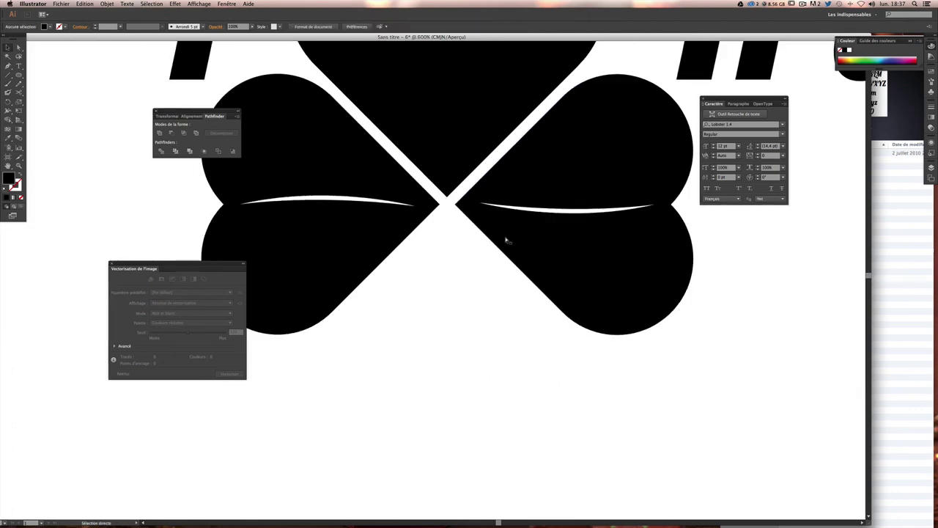
key("ctrl+minus")
key("ctrl+minus")
key("ctrl+minus")
key("ctrl+plus")
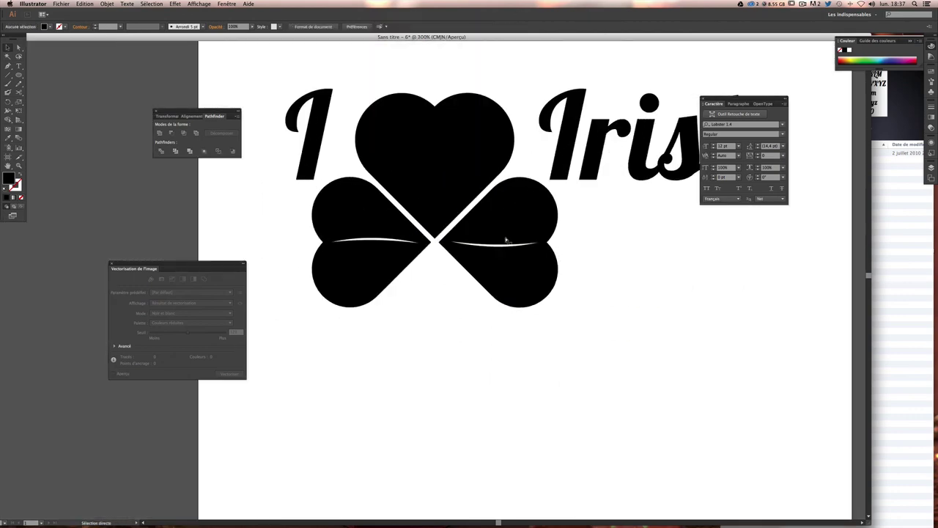
scroll(504, 234, "down", 2)
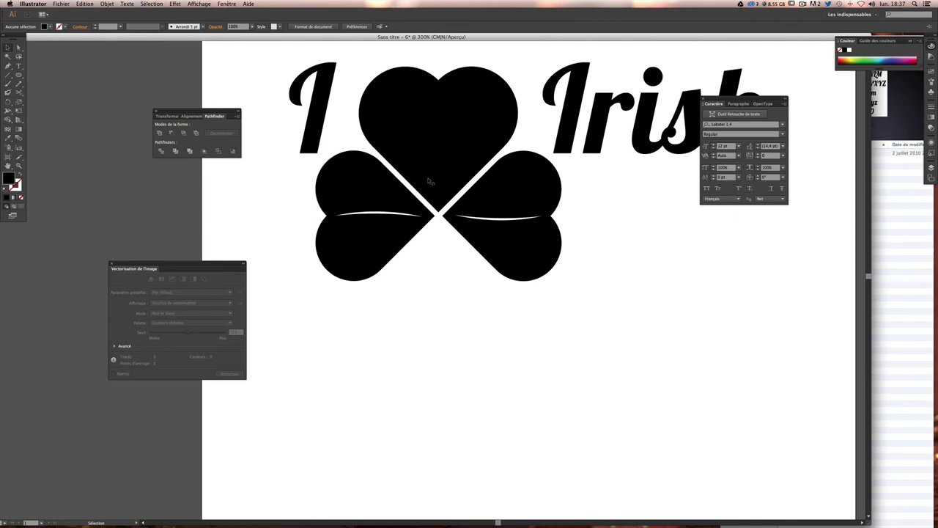
- Alt-drag a copy of a leaf, rotate it to point down, and move it under the clover
left_click_drag(514, 257, 446, 389)
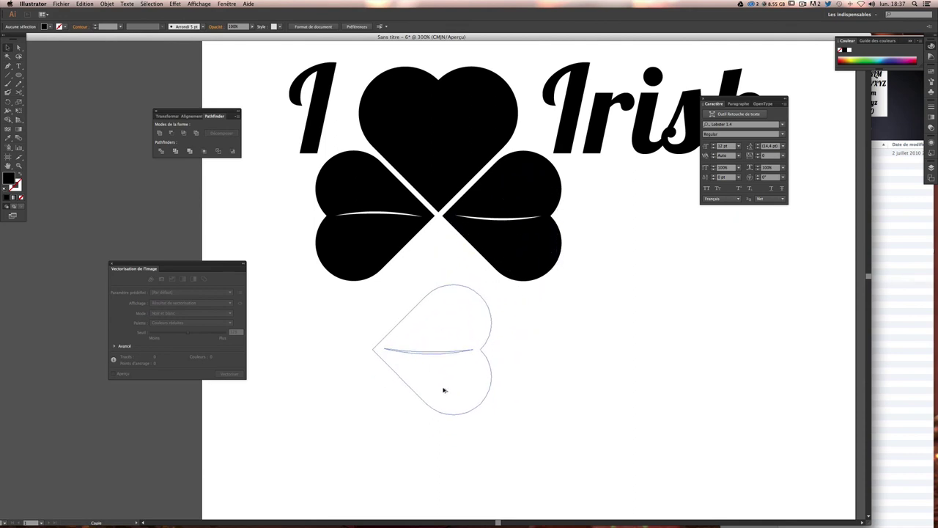
mouse_move(494, 421)
left_mouse_down()
mouse_move(395, 407)
mouse_move(382, 299)
left_mouse_up()
left_click_drag(451, 322, 457, 249)
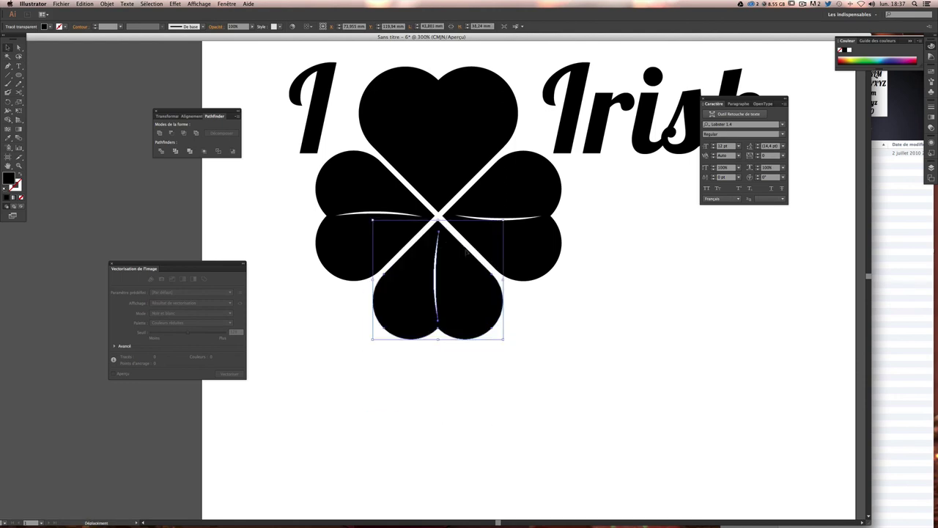
left_click(547, 335)
- Resize the bottom leaf to match the other leaves, then zoom out to see the full logo
left_click(475, 332)
left_click_drag(503, 338, 484, 307)
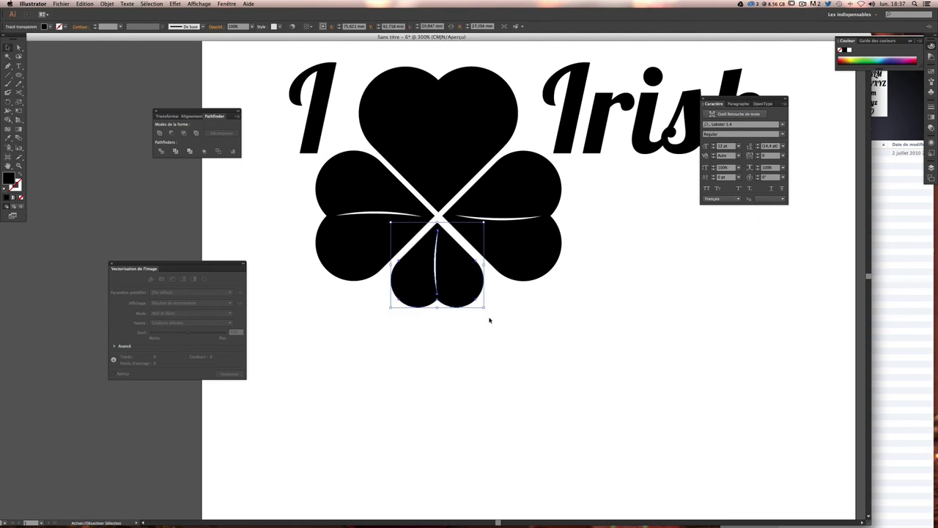
left_click_drag(484, 310, 554, 369)
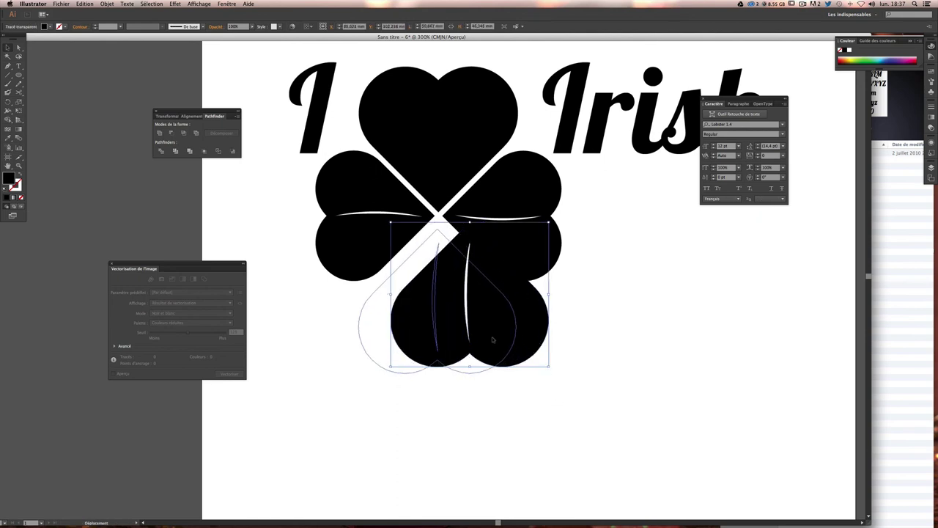
key("ctrl+z")
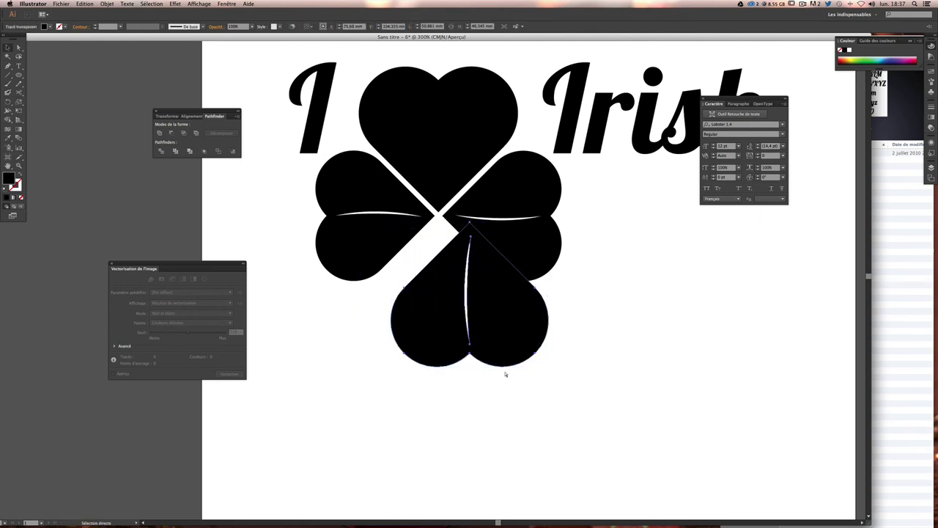
key("ctrl+shift+z")
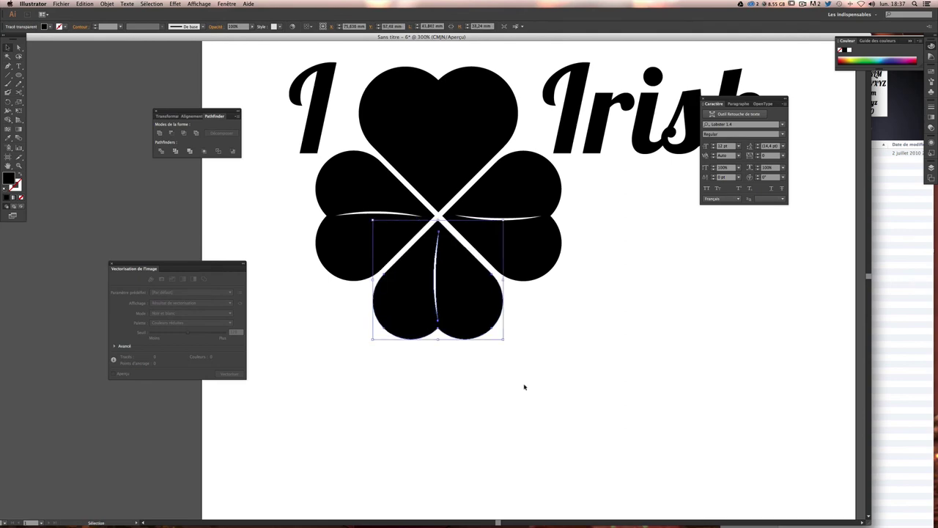
left_click(523, 385)
key("super+minus")
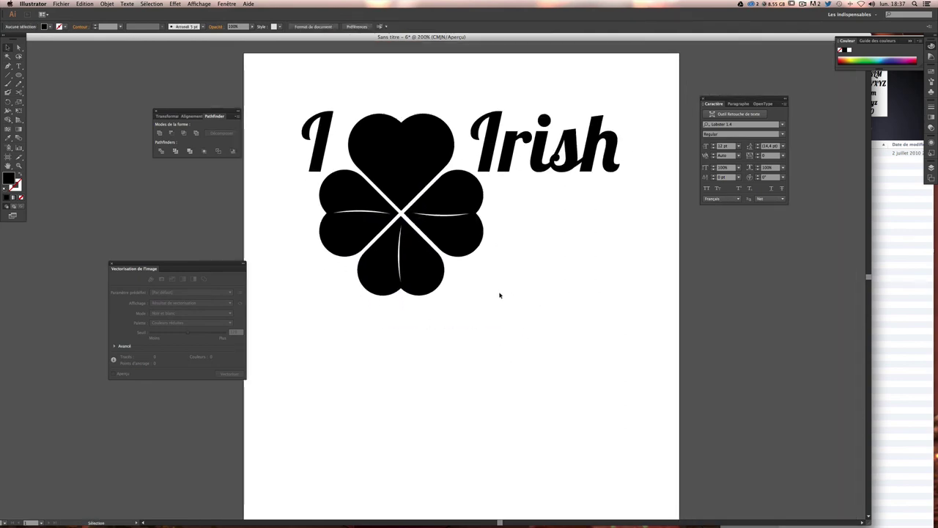
- Fill the top heart with dark red via the Color Picker
left_click(421, 183)
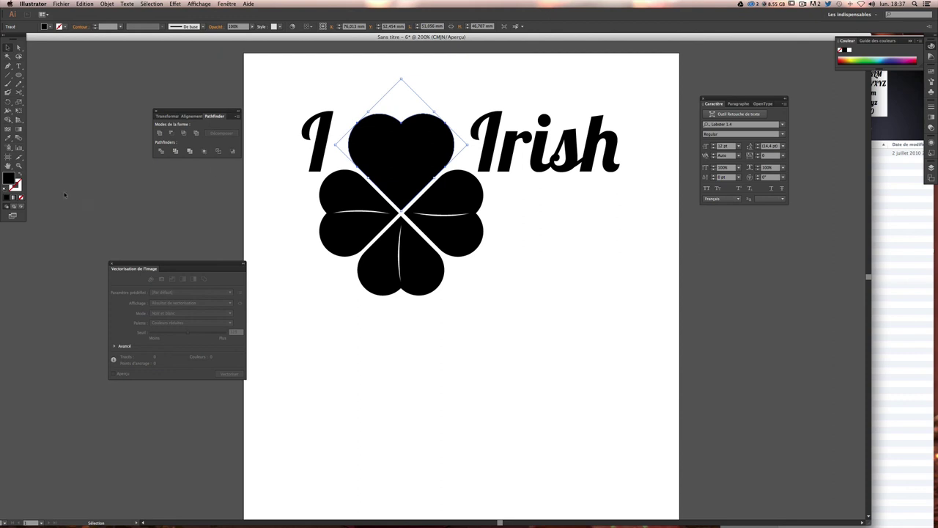
double_click(8, 181)
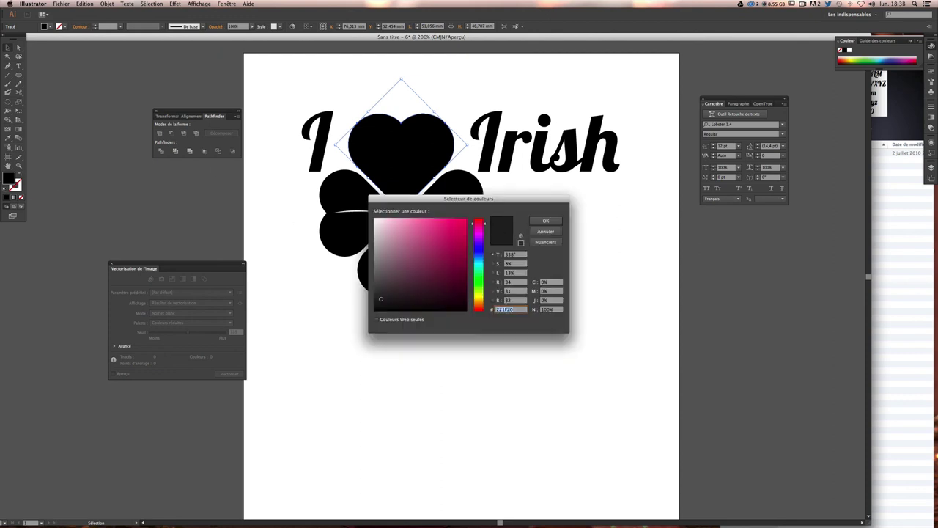
type("9")
type("20")
key("Return")
left_click(575, 298)
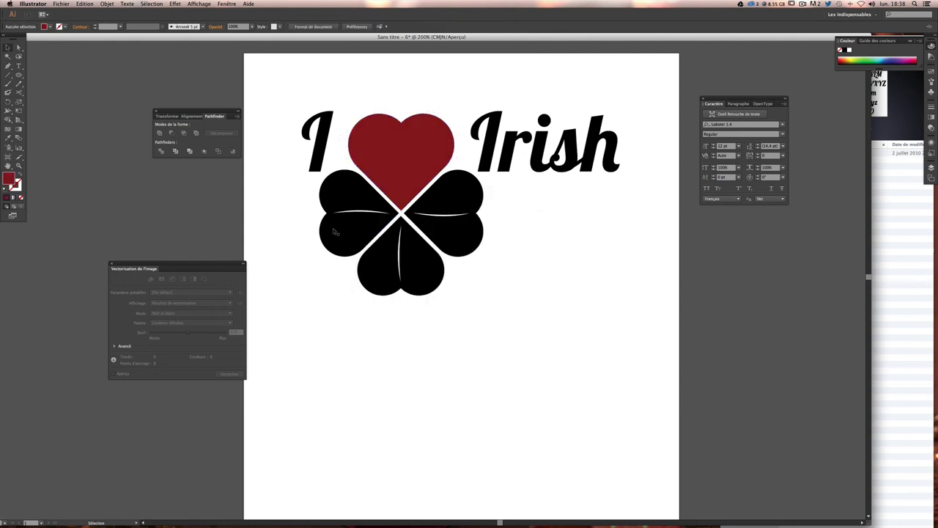
- Fill the three clover leaves with dark green via the Color Picker
left_click(335, 231)
left_click_drag(357, 269, 440, 253)
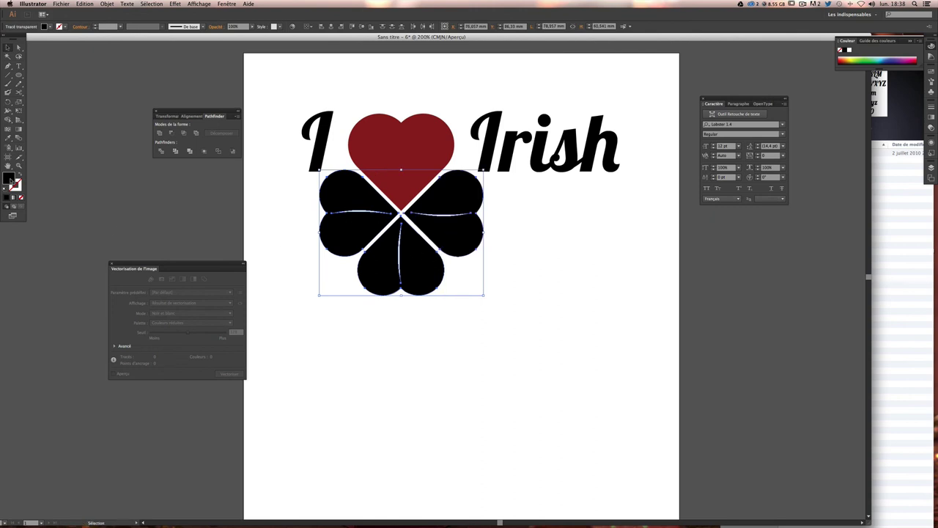
double_click(10, 180)
left_click_drag(488, 203, 663, 228)
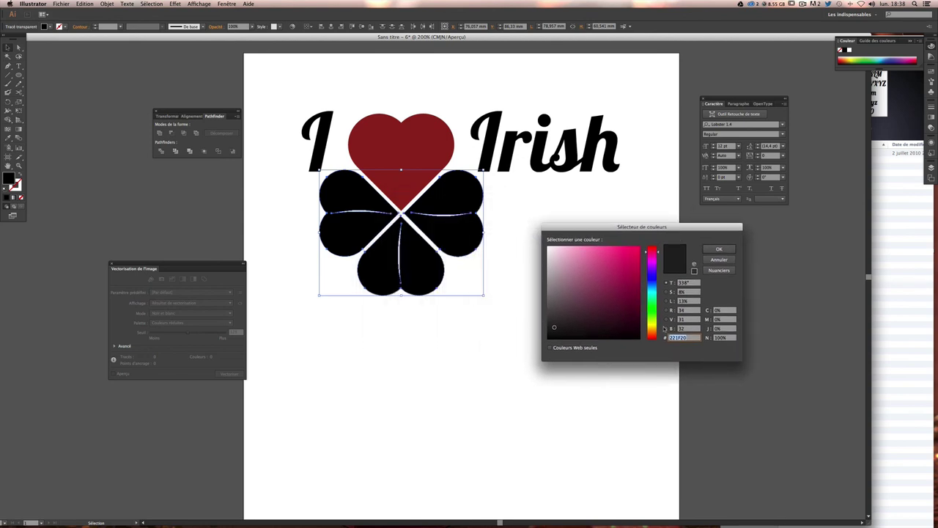
type("41632B")
key("Return")
left_click(690, 315)
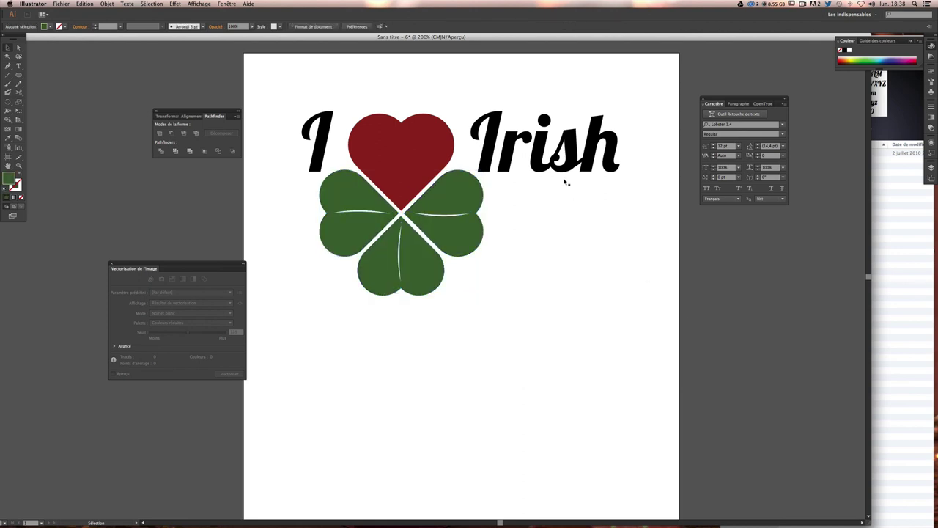
key("ctrl+minus")
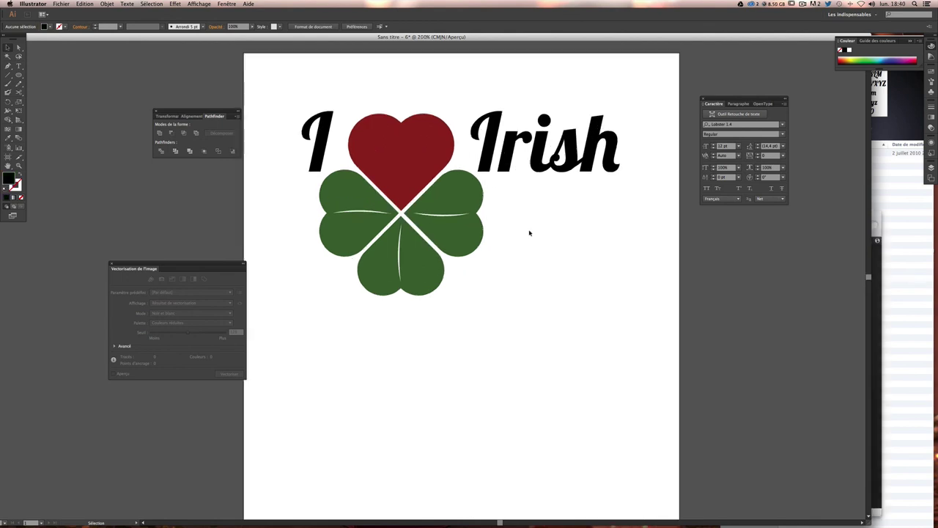
- Scale down the heart-and-clover group and nudge 'Irish' closer to the heart
key("ctrl+plus")
mouse_move(345, 99)
left_mouse_down()
mouse_move(431, 300)
mouse_move(433, 247)
left_mouse_up()
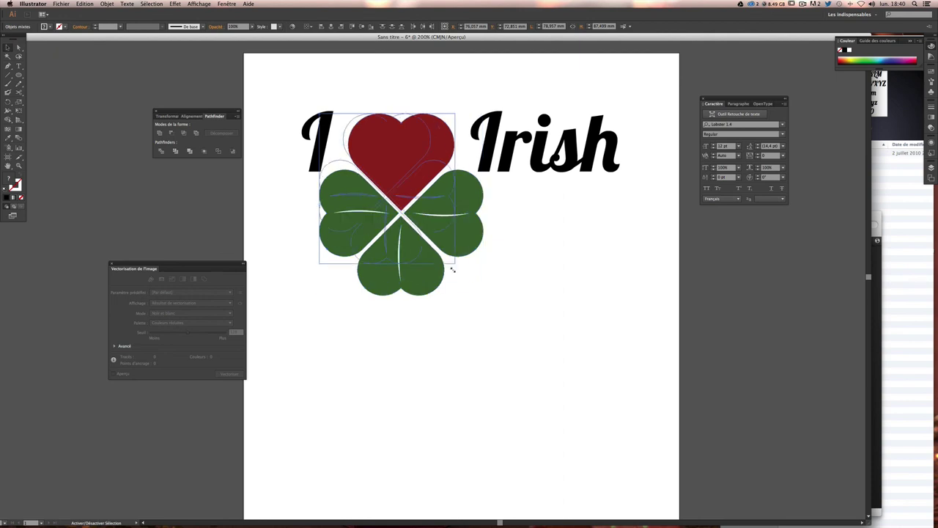
mouse_move(390, 213)
left_mouse_down()
mouse_move(420, 208)
mouse_move(403, 230)
left_mouse_up()
left_click(480, 236)
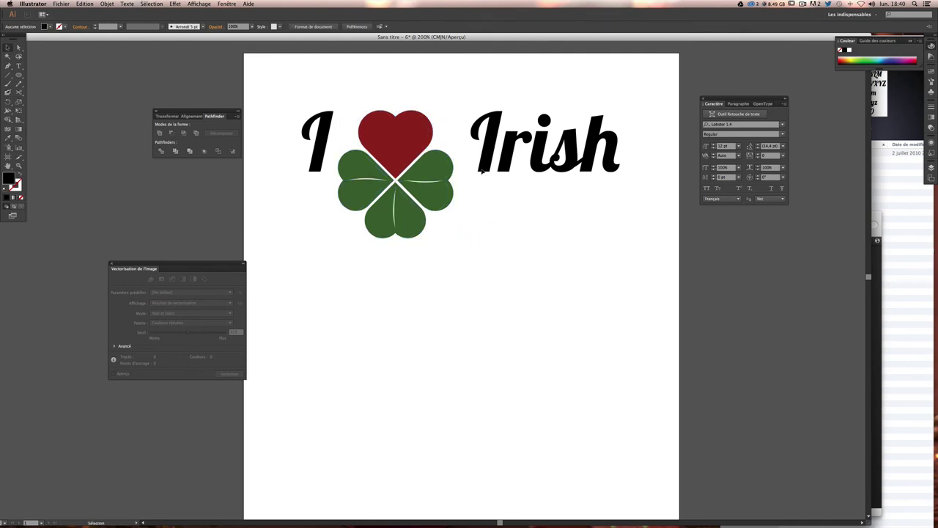
left_click_drag(485, 173, 472, 170)
left_click(606, 240)
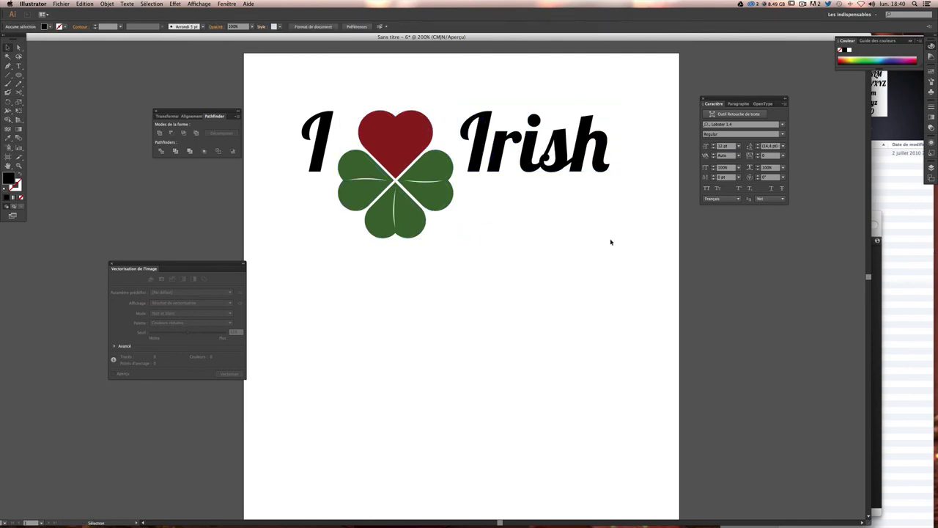
- Select the whole logo and move it lower, nearer the page's middle
key("super+minus")
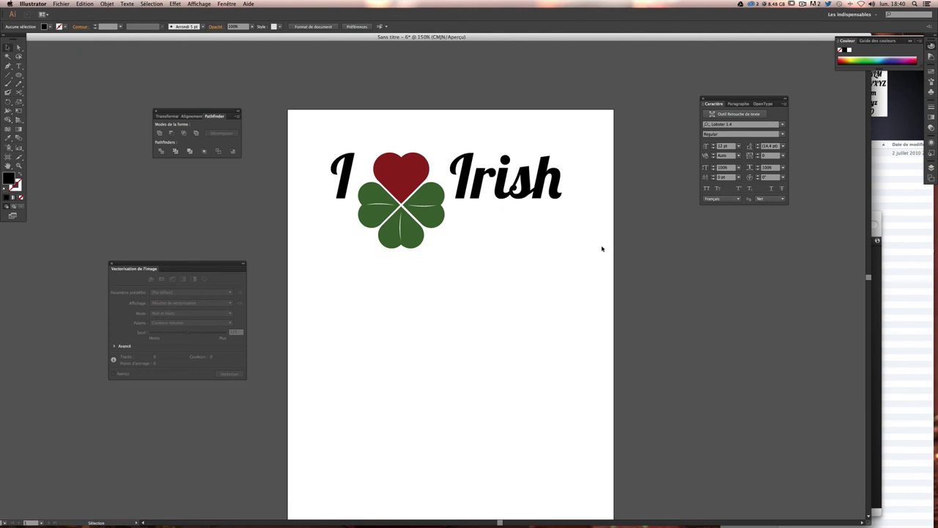
scroll(601, 247, "down", 3)
left_click_drag(293, 83, 560, 190)
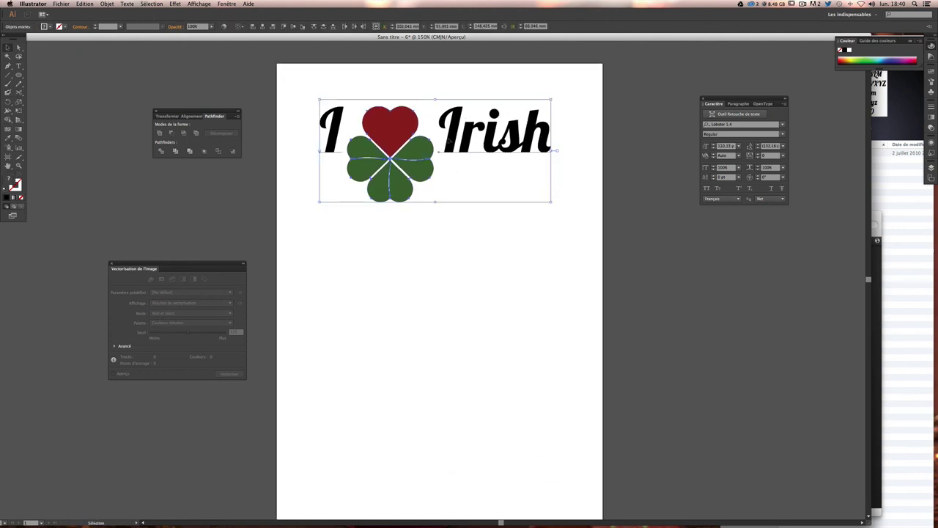
left_click_drag(542, 147, 552, 253)
left_click(638, 282)
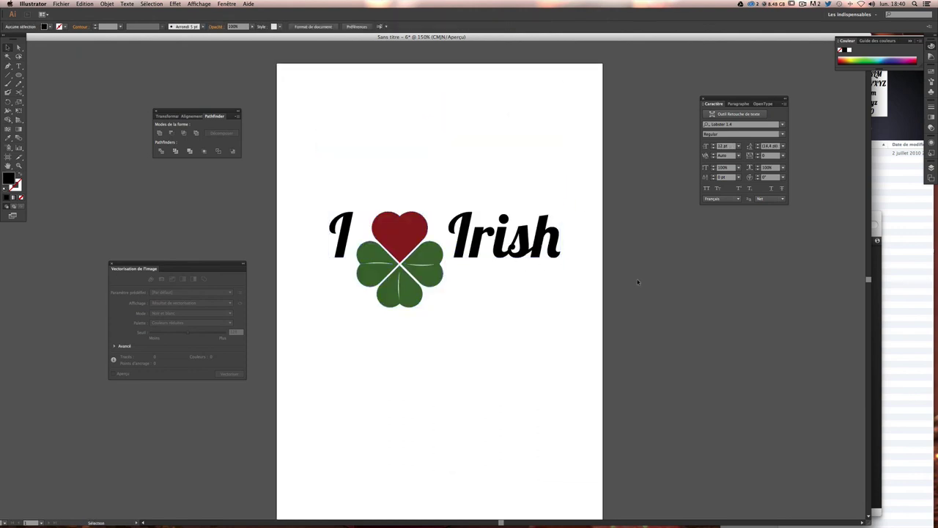
left_click(486, 244)
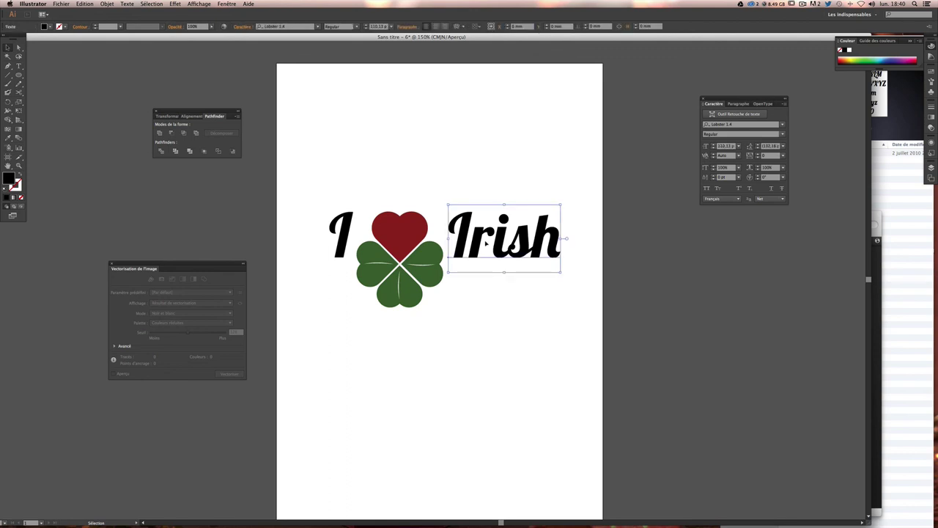
left_click(681, 276)
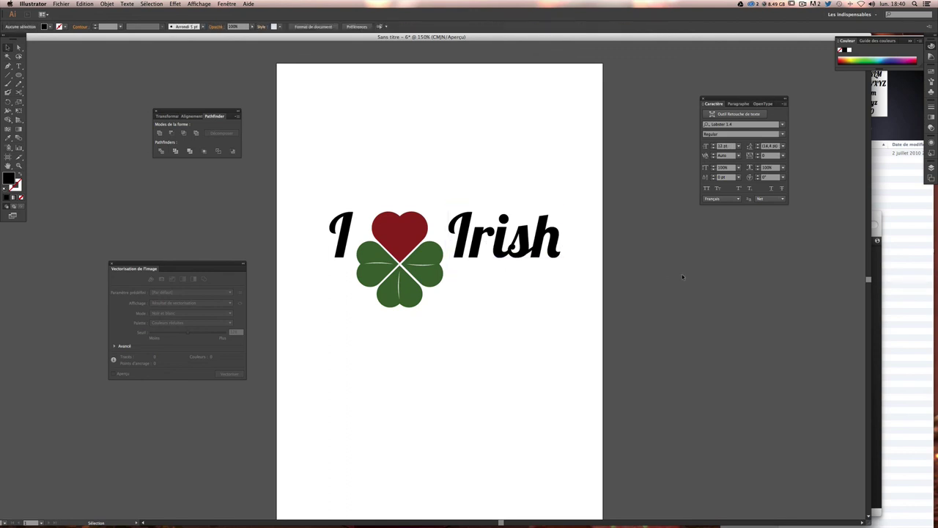